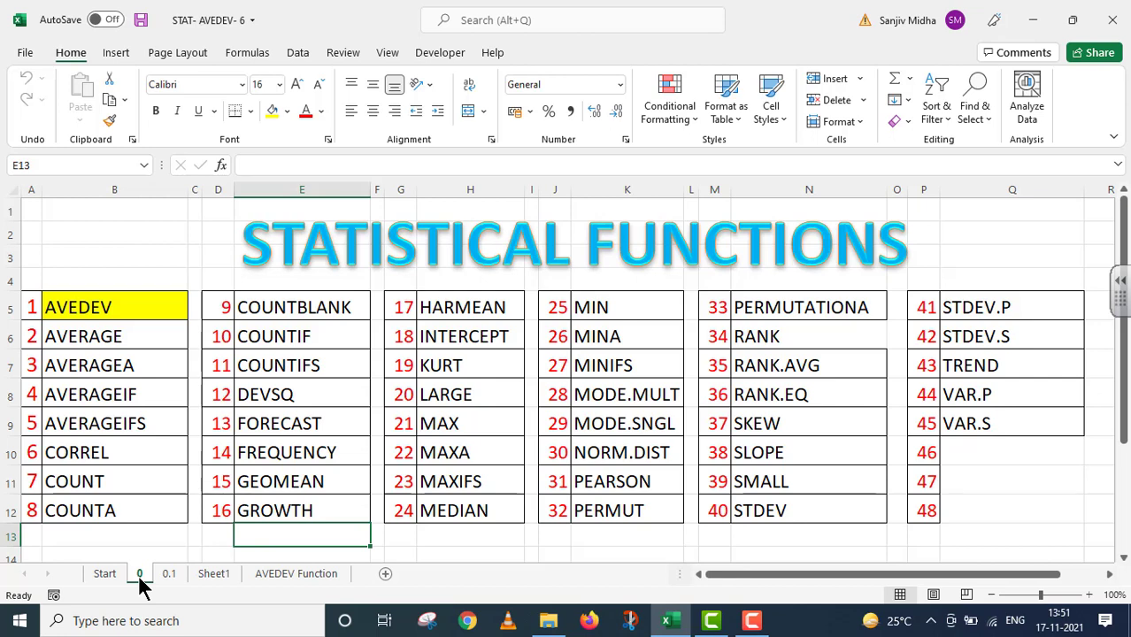
On the AVEDEV Function sheet, fill the x column from B3 to B13 with the series 10 to 20.
{"action": "left_click", "coordinate": [169, 574]}
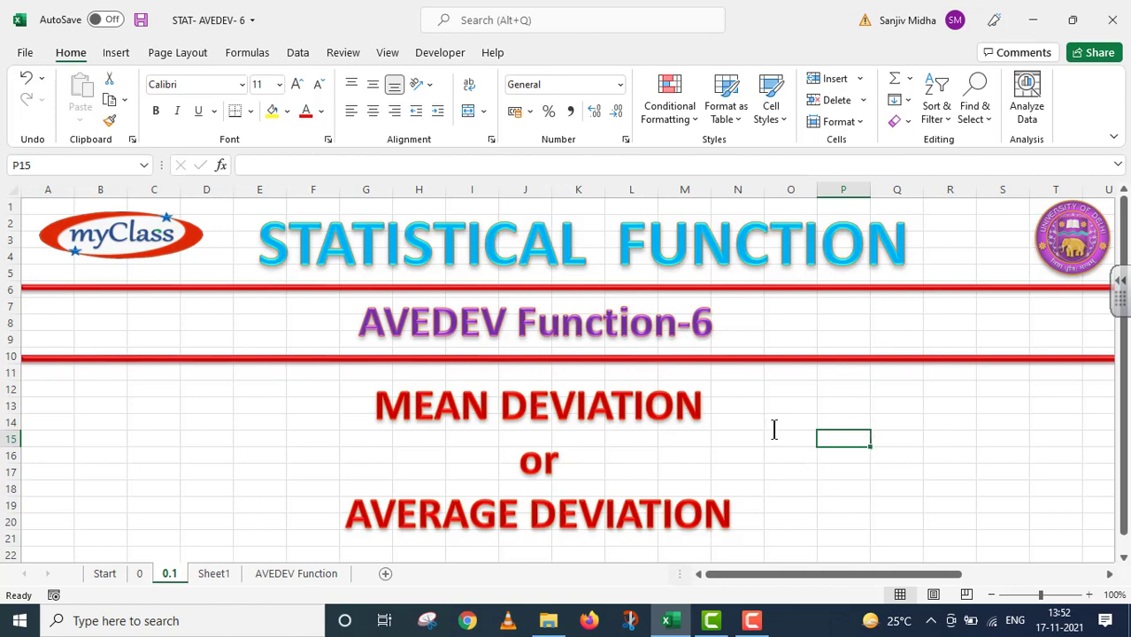
{"action": "left_click", "coordinate": [299, 574]}
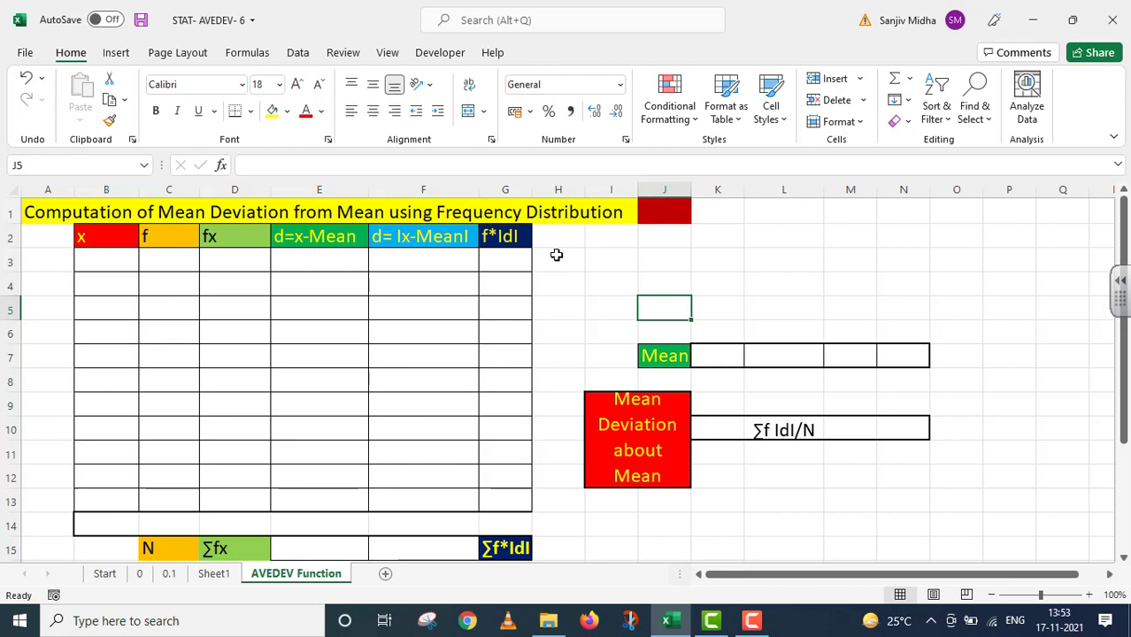
{"action": "left_click", "coordinate": [97, 268]}
{"action": "type", "text": "10"}
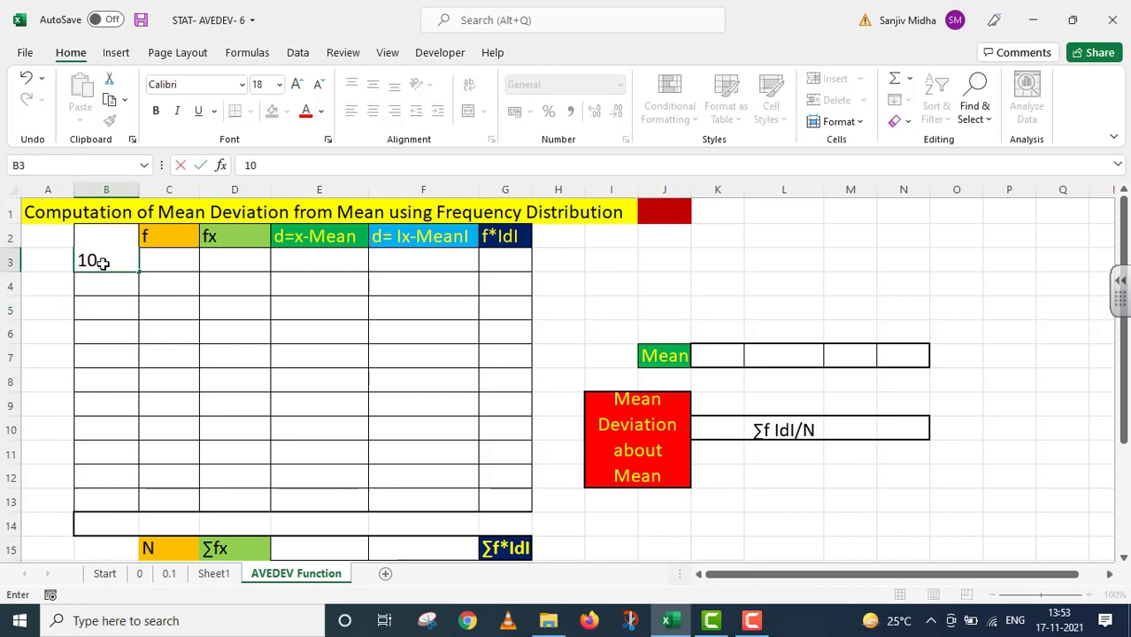
{"action": "key", "text": "Return"}
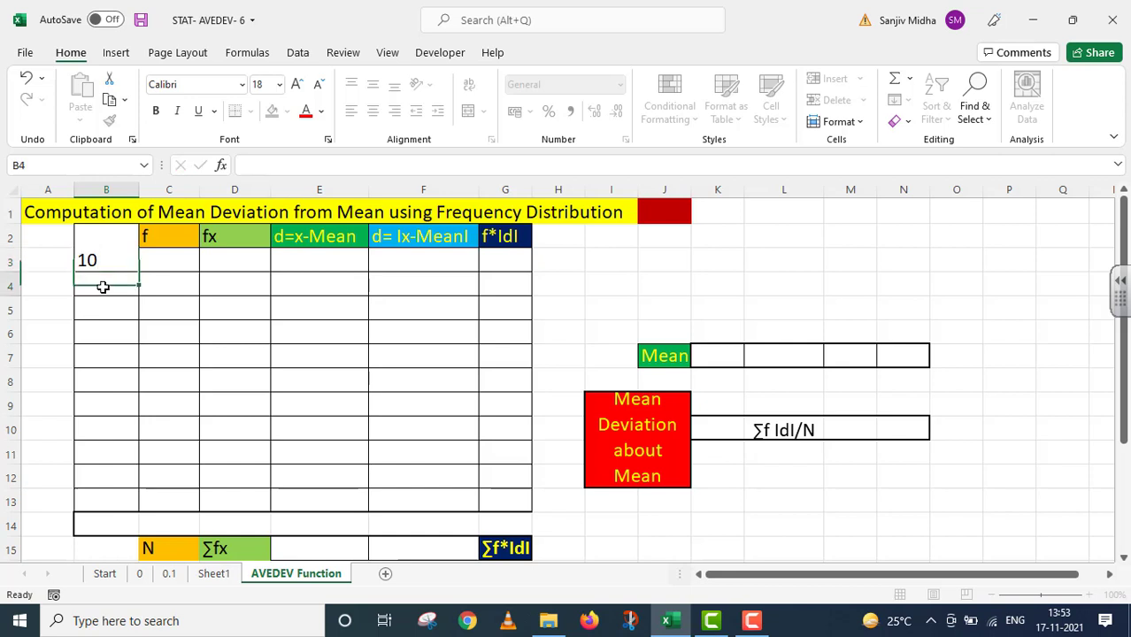
{"action": "type", "text": "11"}
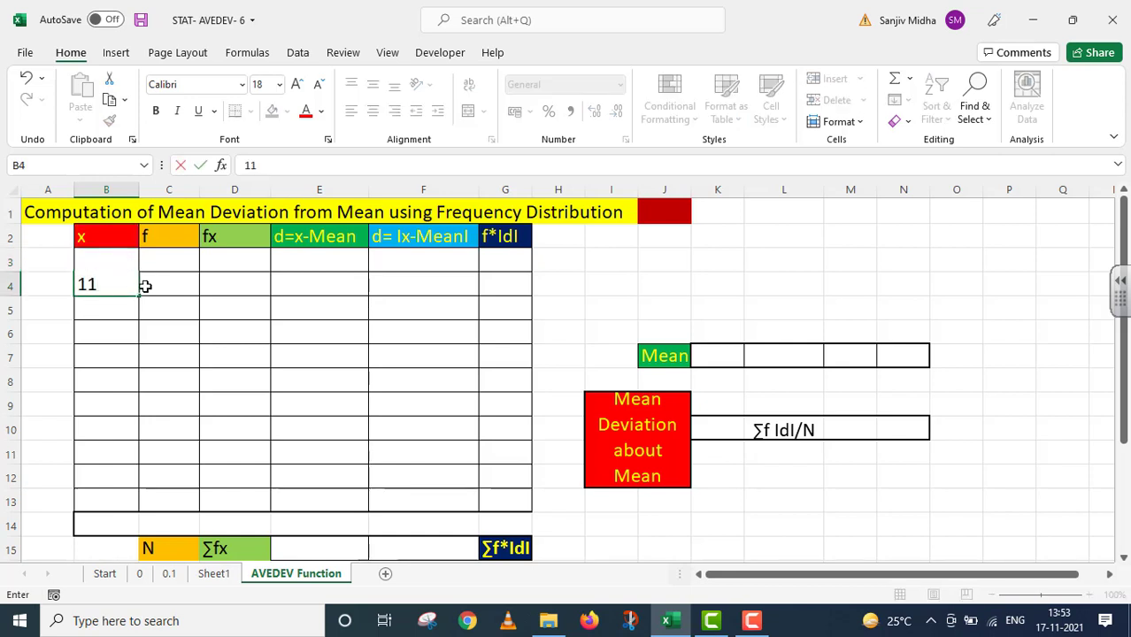
{"action": "key", "text": "Return"}
{"action": "left_click_drag", "start_coordinate": [122, 260], "coordinate": [137, 495]}
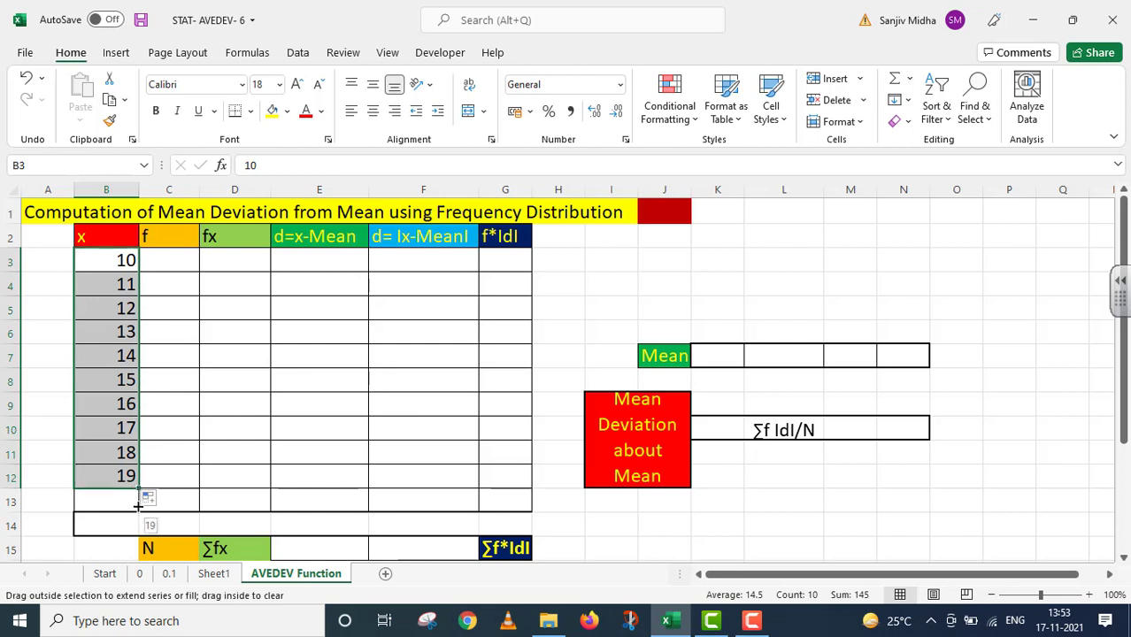
Enter the frequencies 3, 13, 15, 12, 10 and 2 in the f column, cells C3 to C8.
{"action": "left_click", "coordinate": [176, 262]}
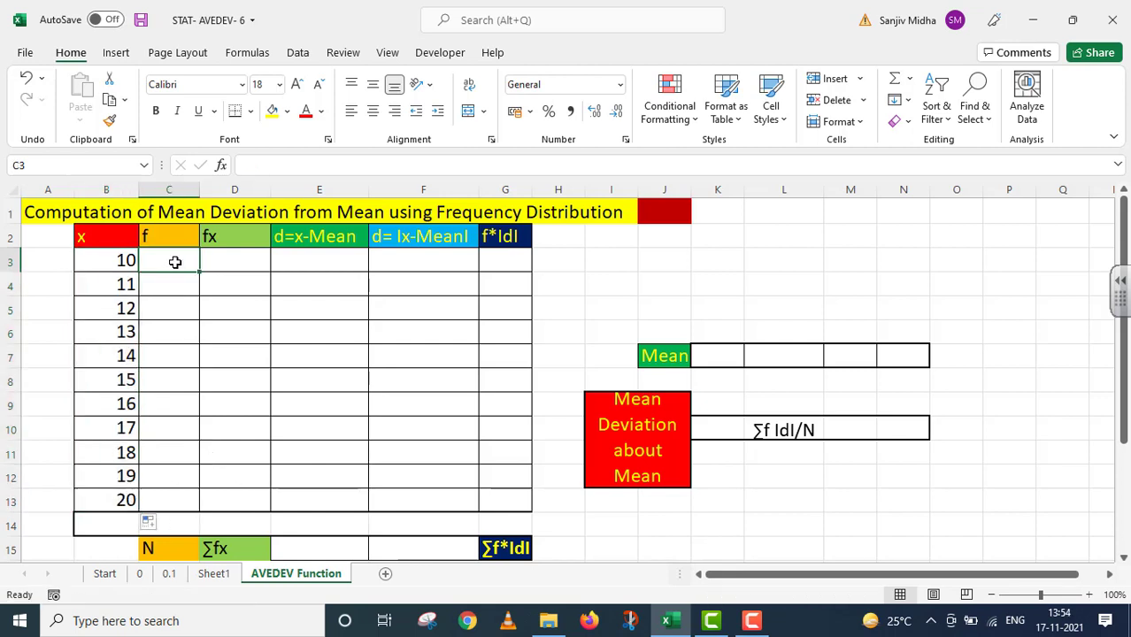
{"action": "type", "text": "3"}
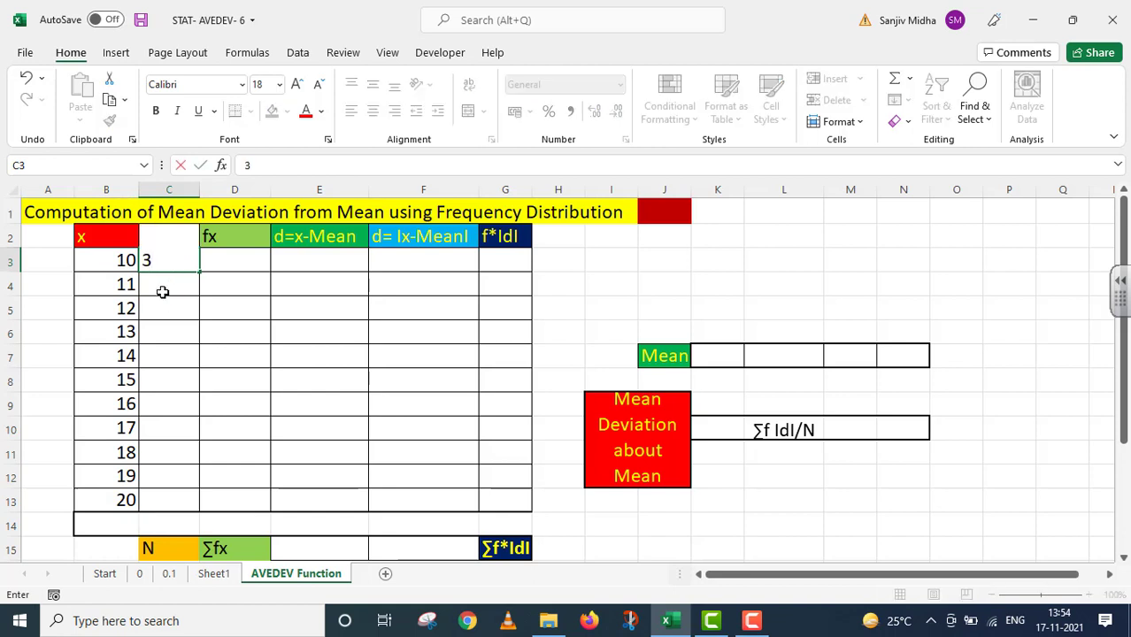
{"action": "key", "text": "Return"}
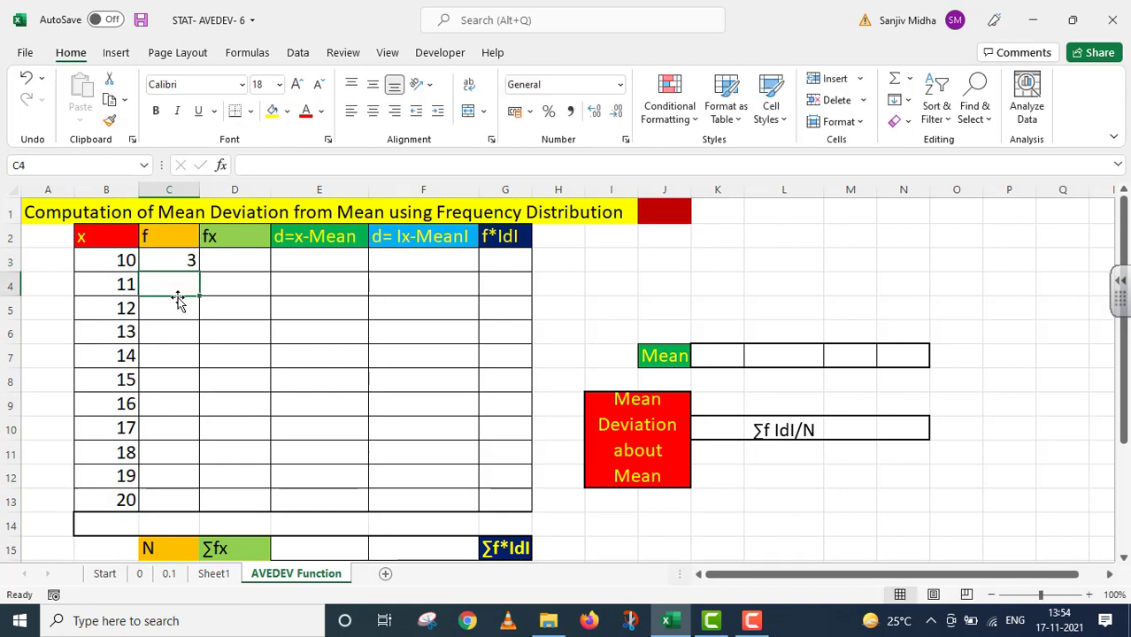
{"action": "type", "text": "13"}
{"action": "key", "text": "Escape"}
{"action": "left_click", "coordinate": [176, 311]}
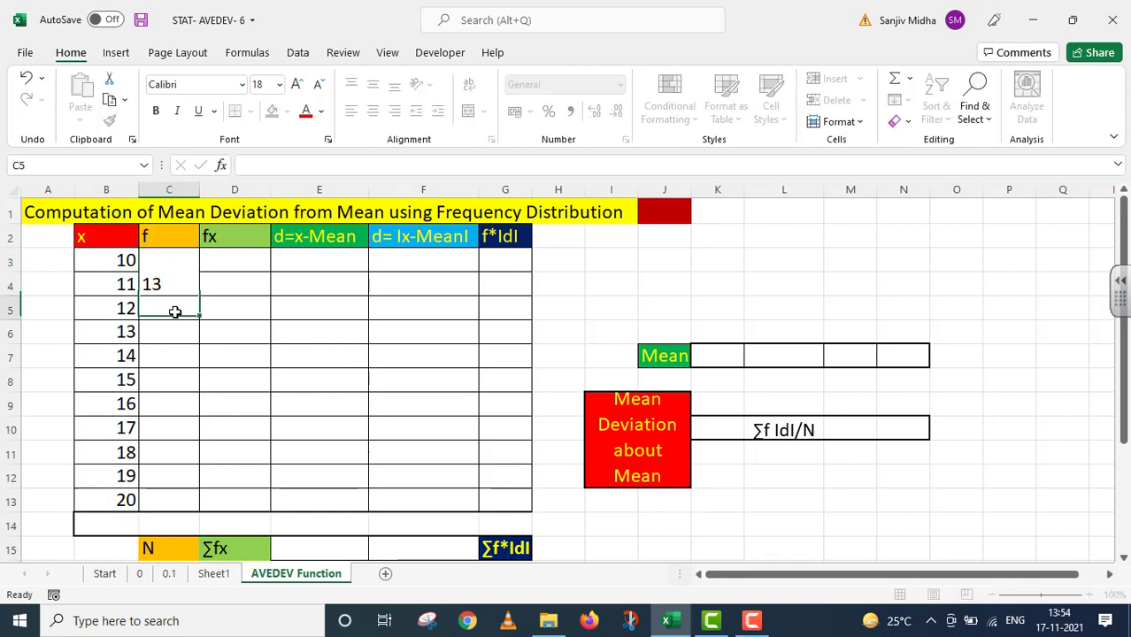
{"action": "type", "text": "15"}
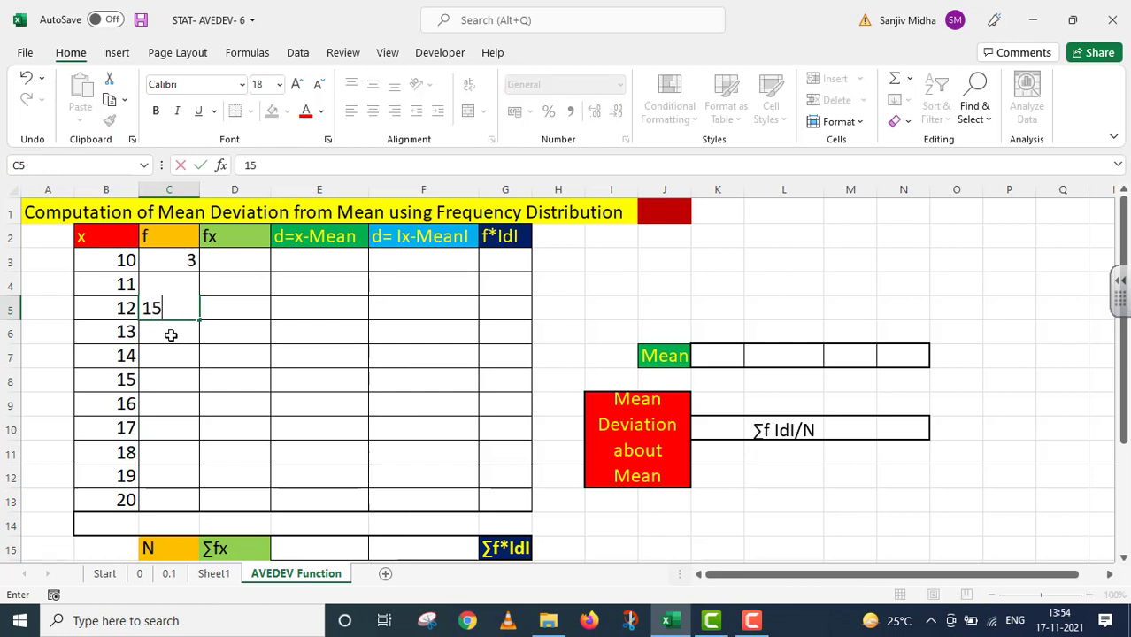
{"action": "left_click", "coordinate": [171, 335]}
{"action": "type", "text": "12"}
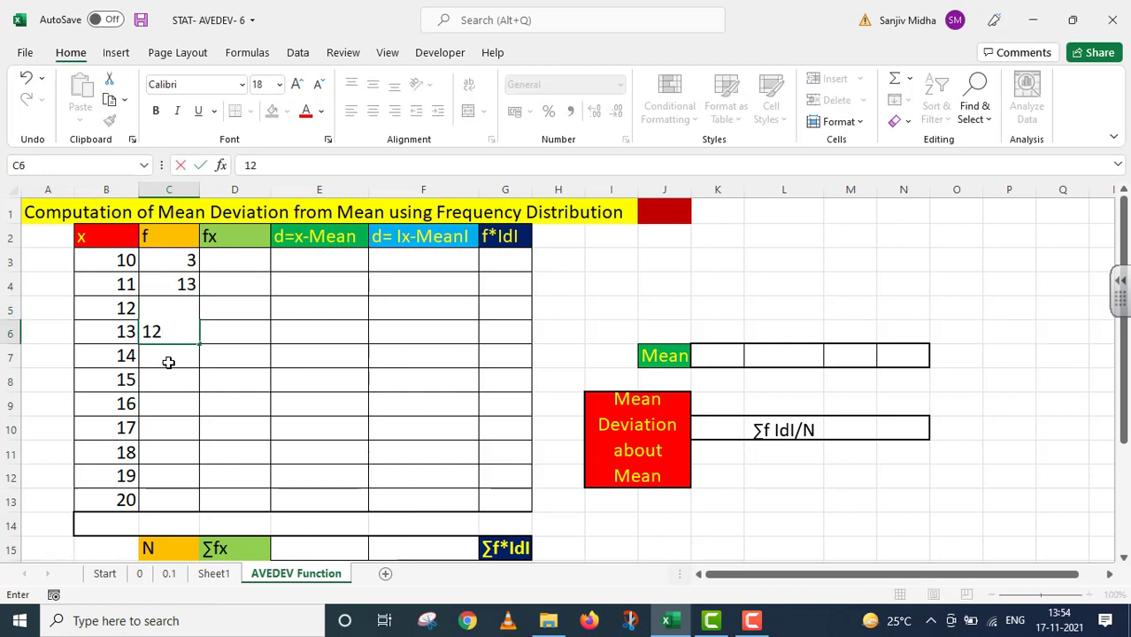
{"action": "left_click", "coordinate": [168, 355]}
{"action": "type", "text": "10"}
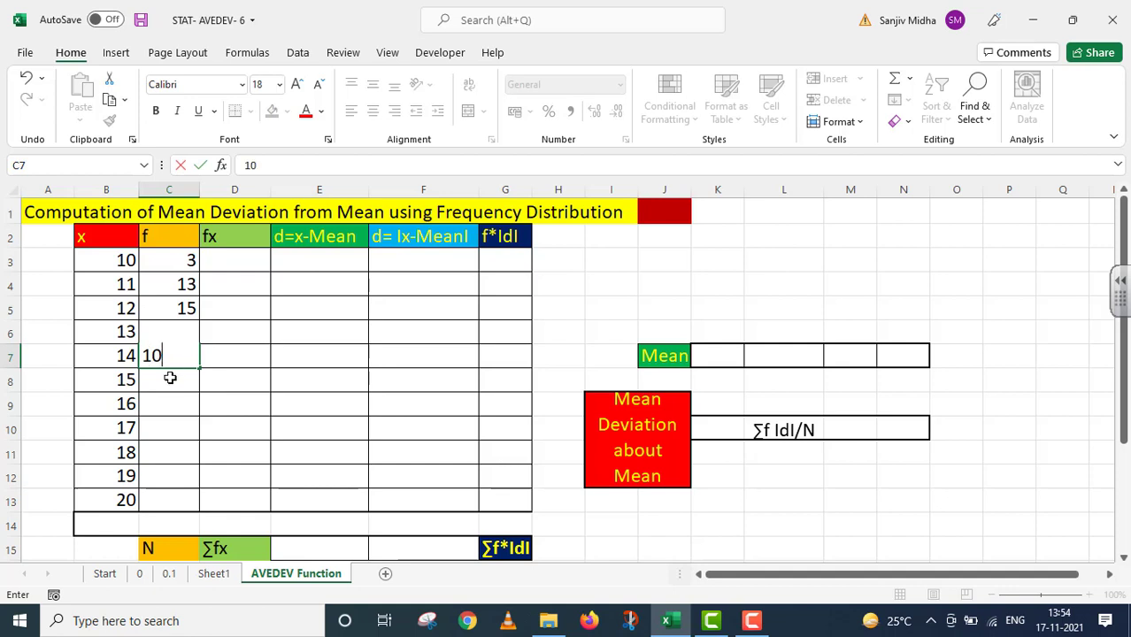
{"action": "left_click", "coordinate": [167, 382]}
{"action": "type", "text": "2"}
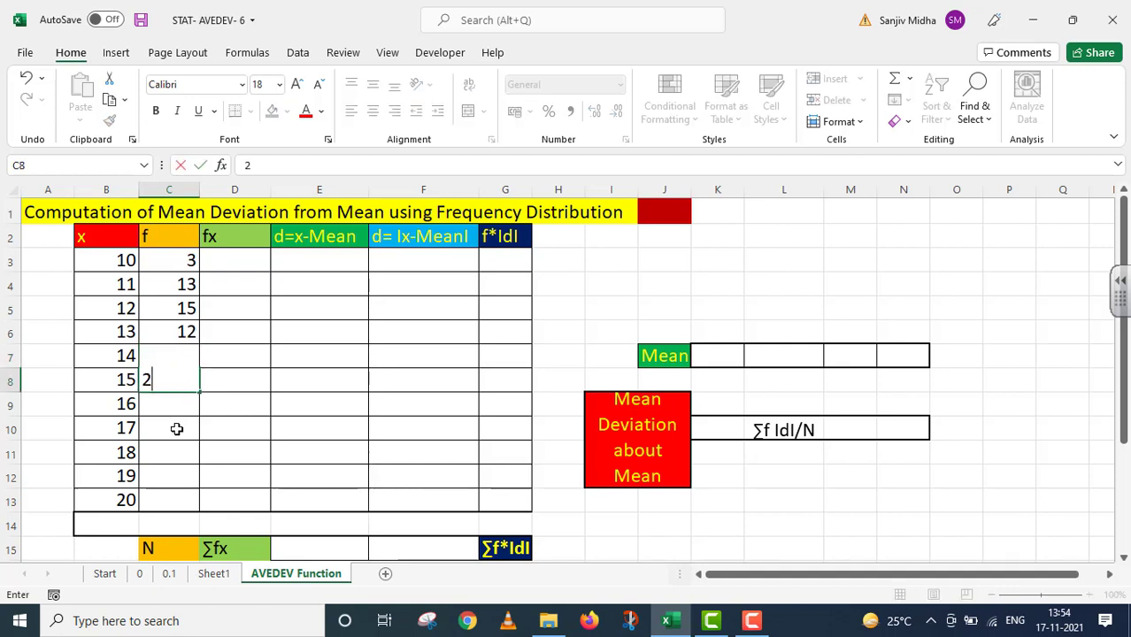
Enter the remaining frequencies 4, 12, 10, 7 and 12 in the f column, cells C9 to C13.
{"action": "left_click", "coordinate": [170, 403]}
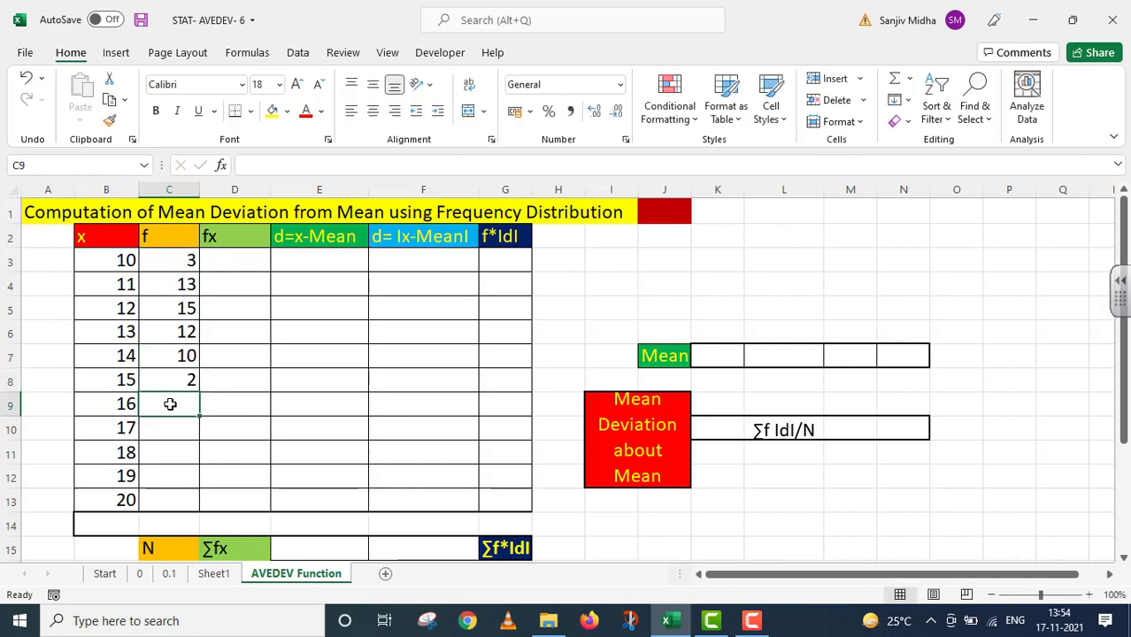
{"action": "type", "text": "4"}
{"action": "left_click", "coordinate": [169, 426]}
{"action": "type", "text": "1"}
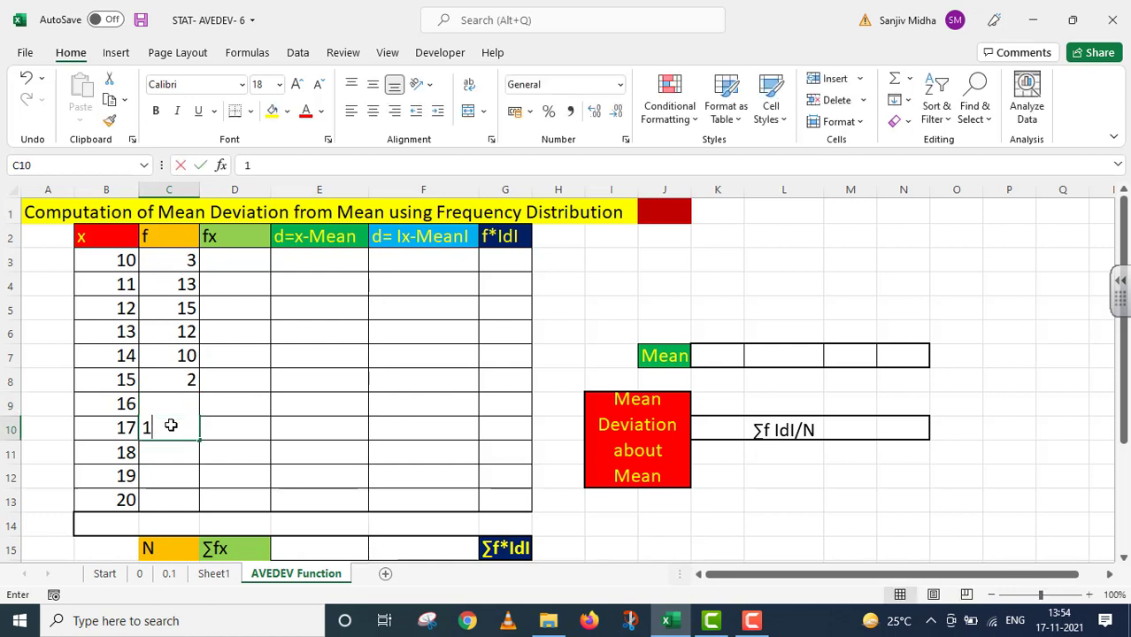
{"action": "type", "text": "2"}
{"action": "left_click", "coordinate": [165, 451]}
{"action": "type", "text": "1"}
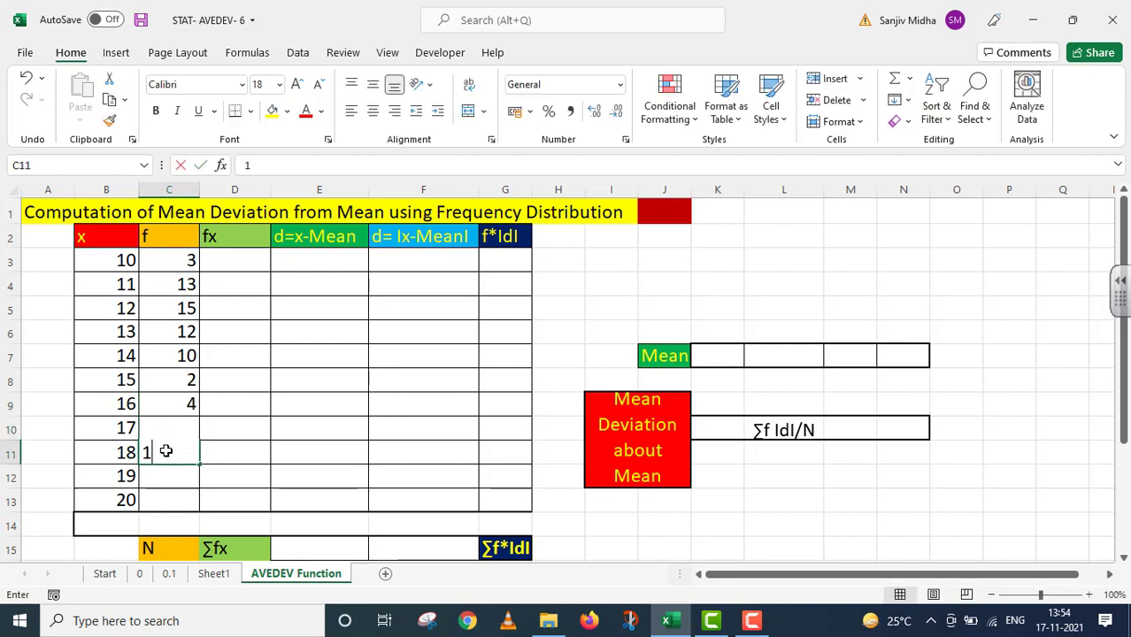
{"action": "type", "text": "0"}
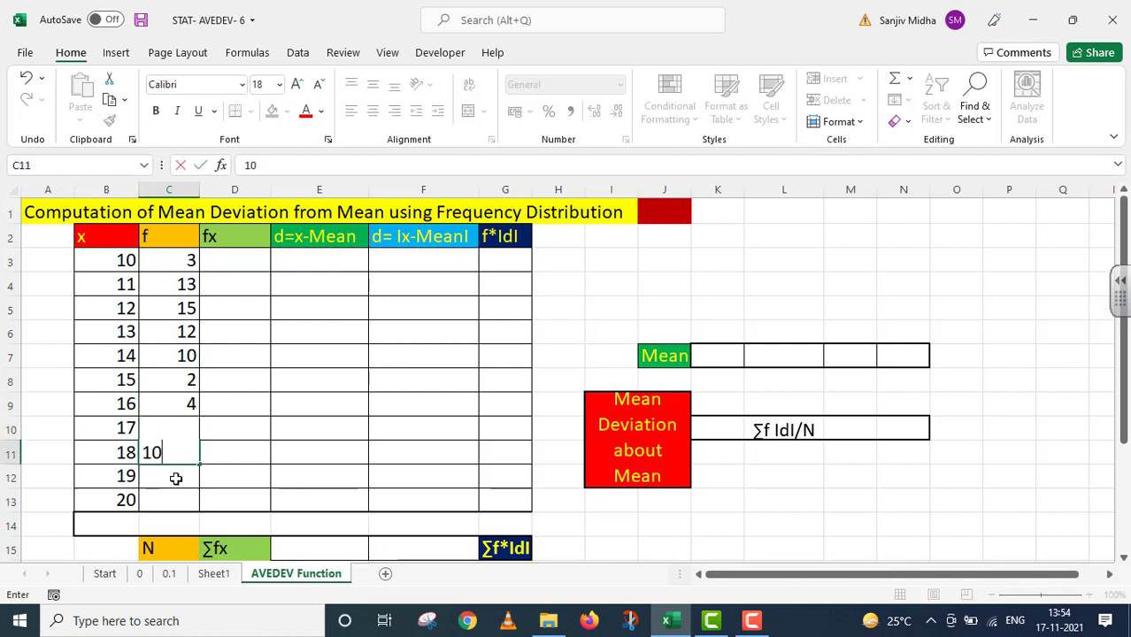
{"action": "left_click", "coordinate": [174, 478]}
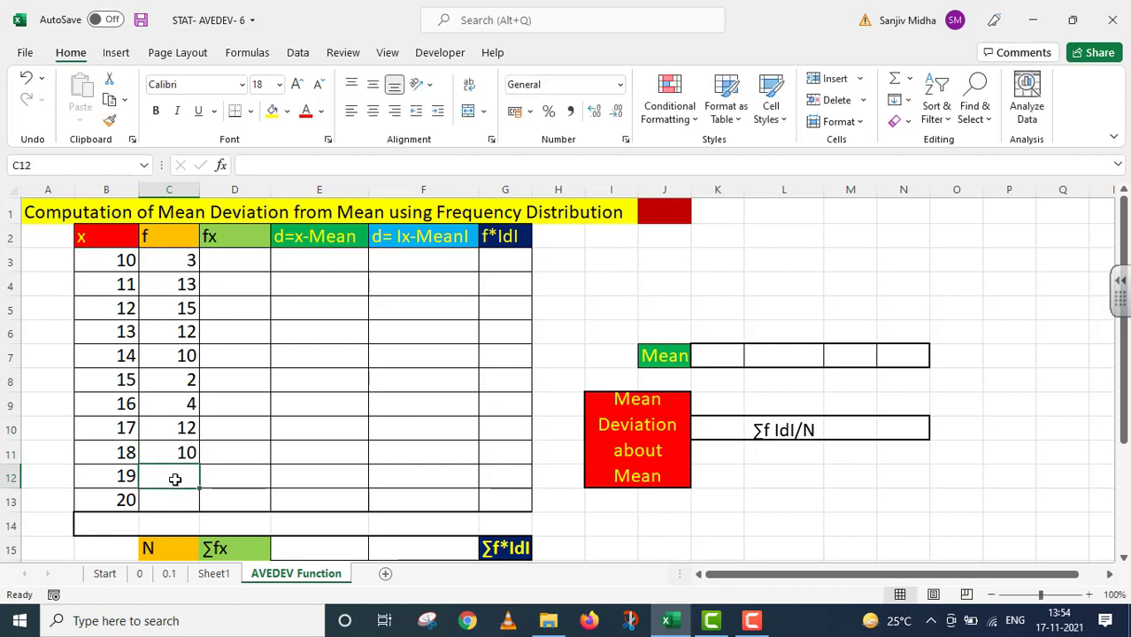
{"action": "type", "text": "7"}
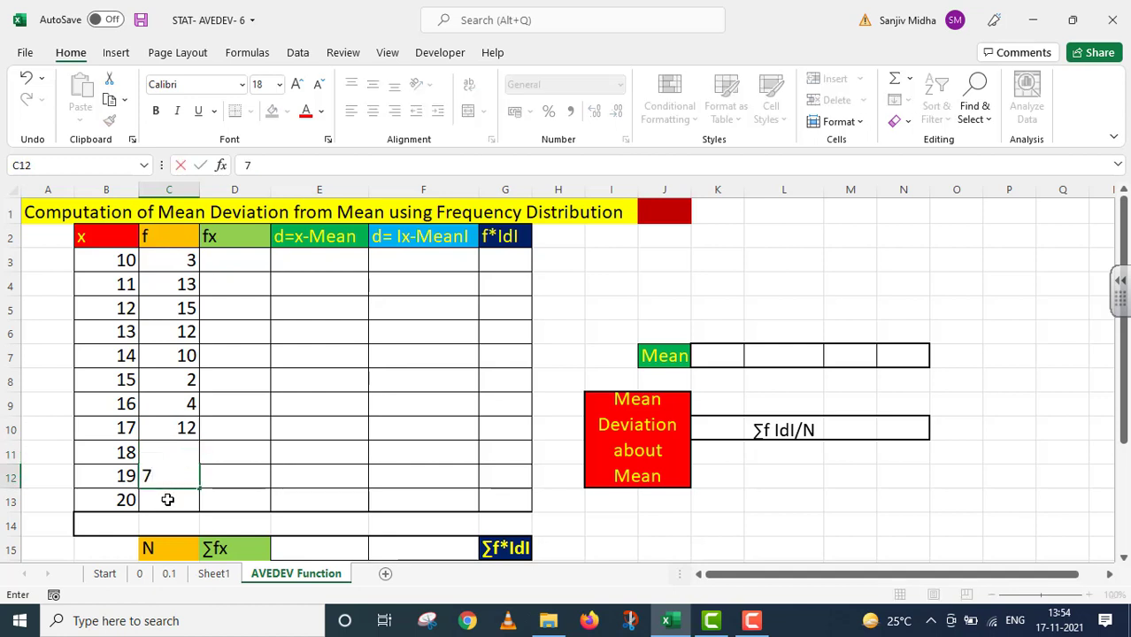
{"action": "left_click", "coordinate": [167, 500]}
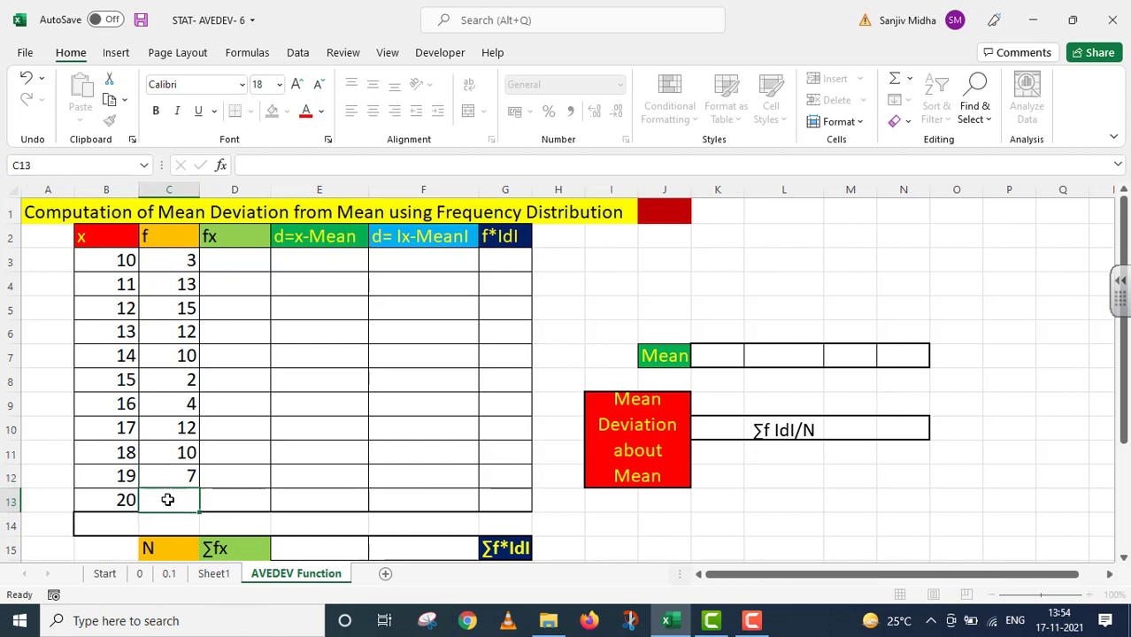
{"action": "type", "text": "12"}
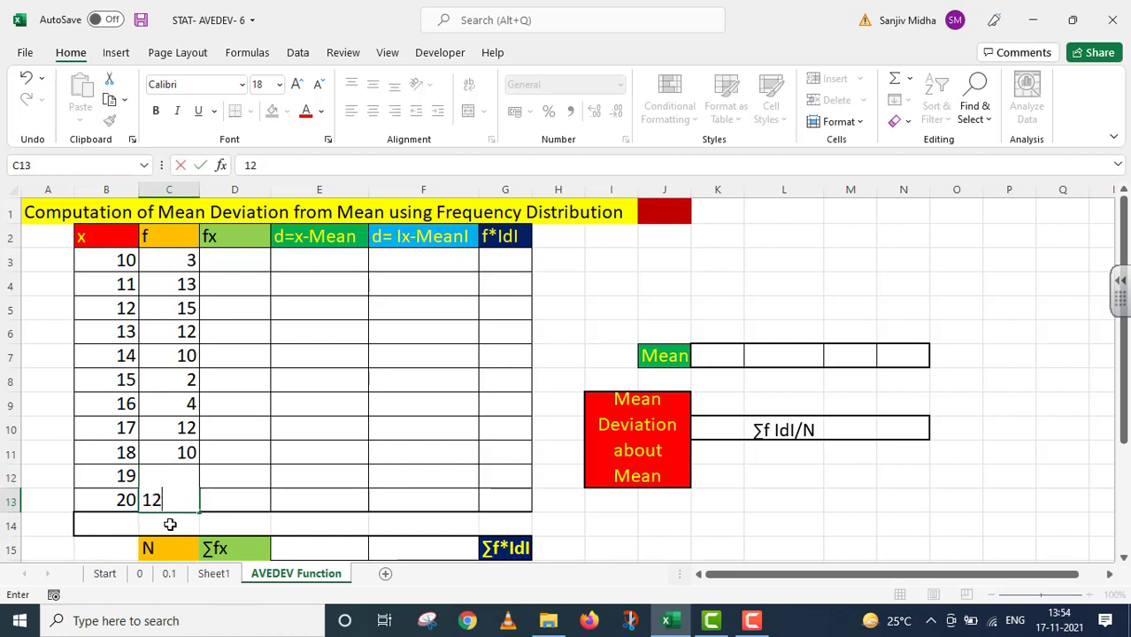
Total the frequencies in C14 with the formula =SUM(C3:C13).
{"action": "left_click", "coordinate": [171, 525]}
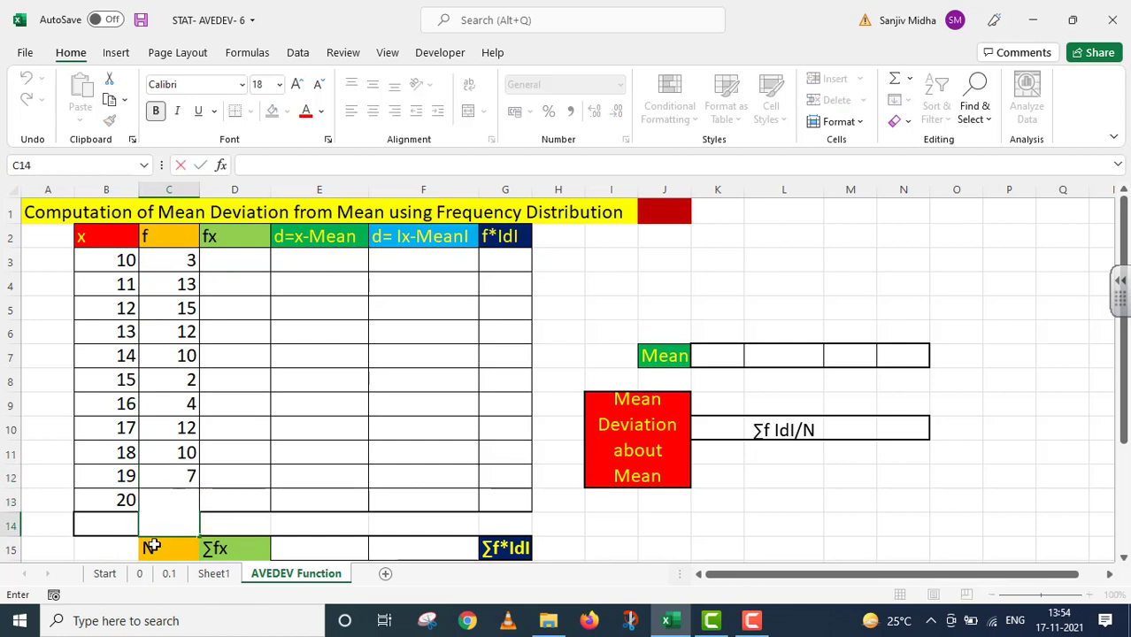
{"action": "type", "text": "="}
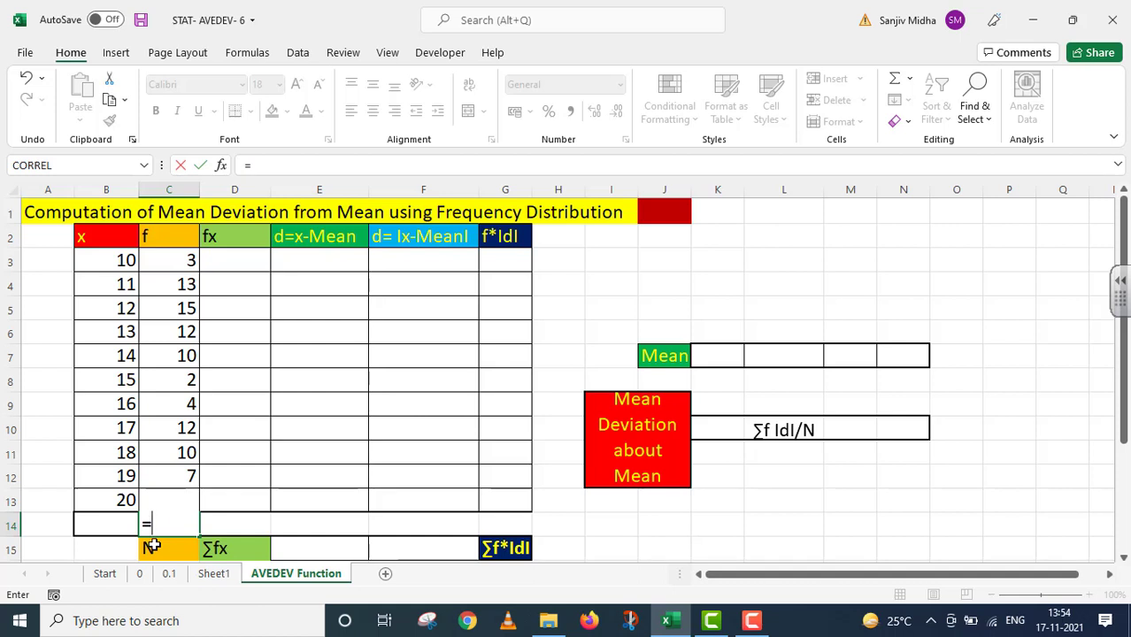
{"action": "type", "text": "SUM("}
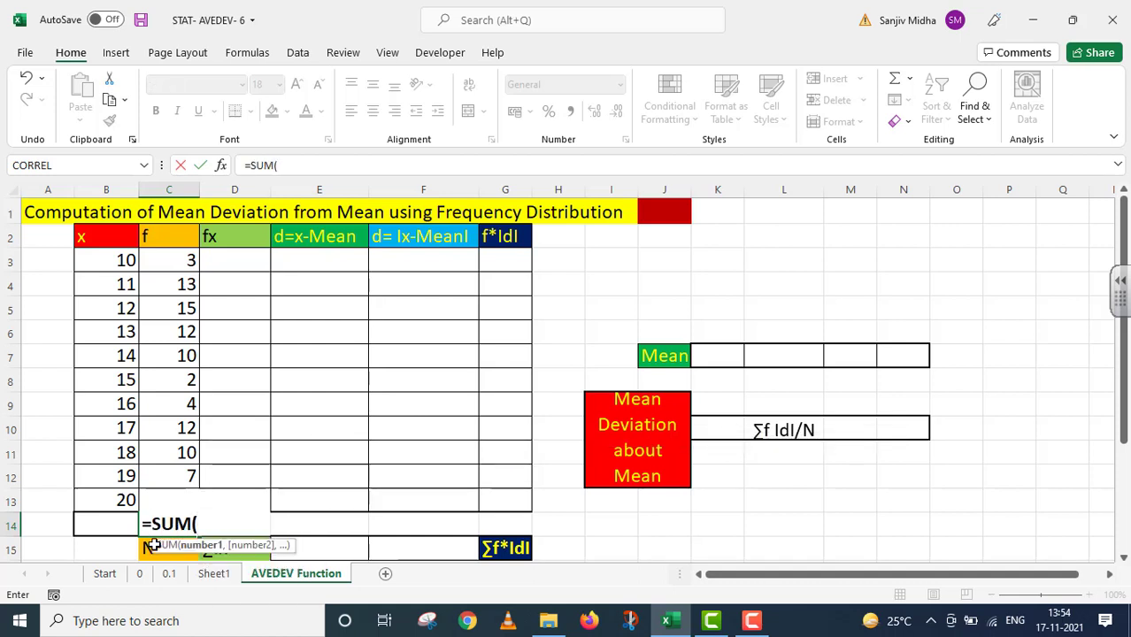
{"action": "left_click_drag", "start_coordinate": [172, 257], "coordinate": [171, 503]}
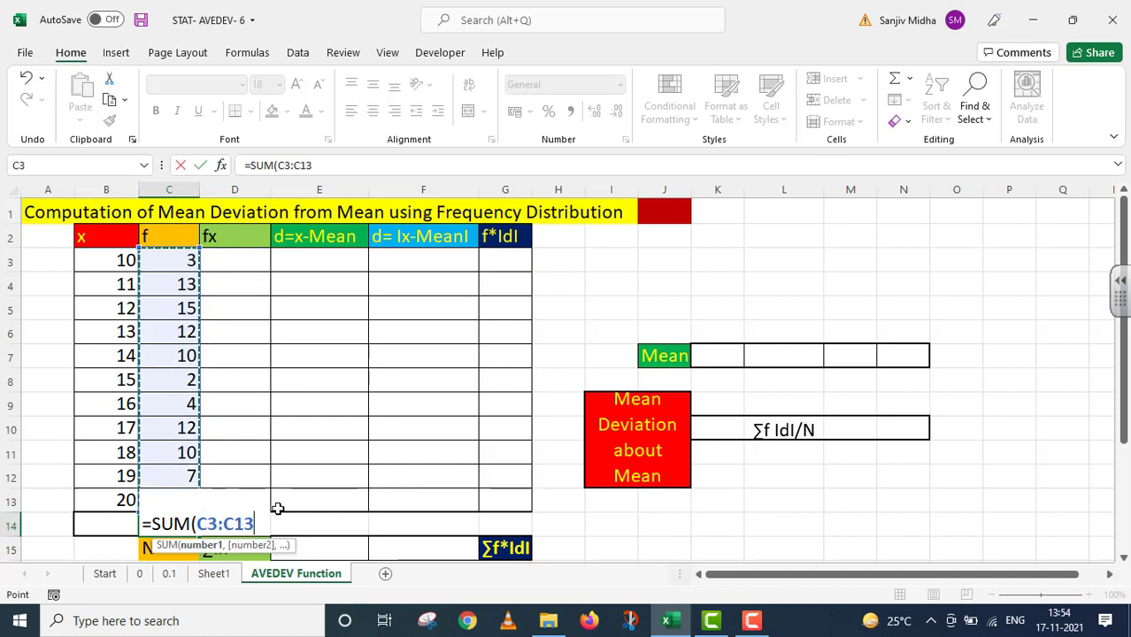
{"action": "type", "text": ")"}
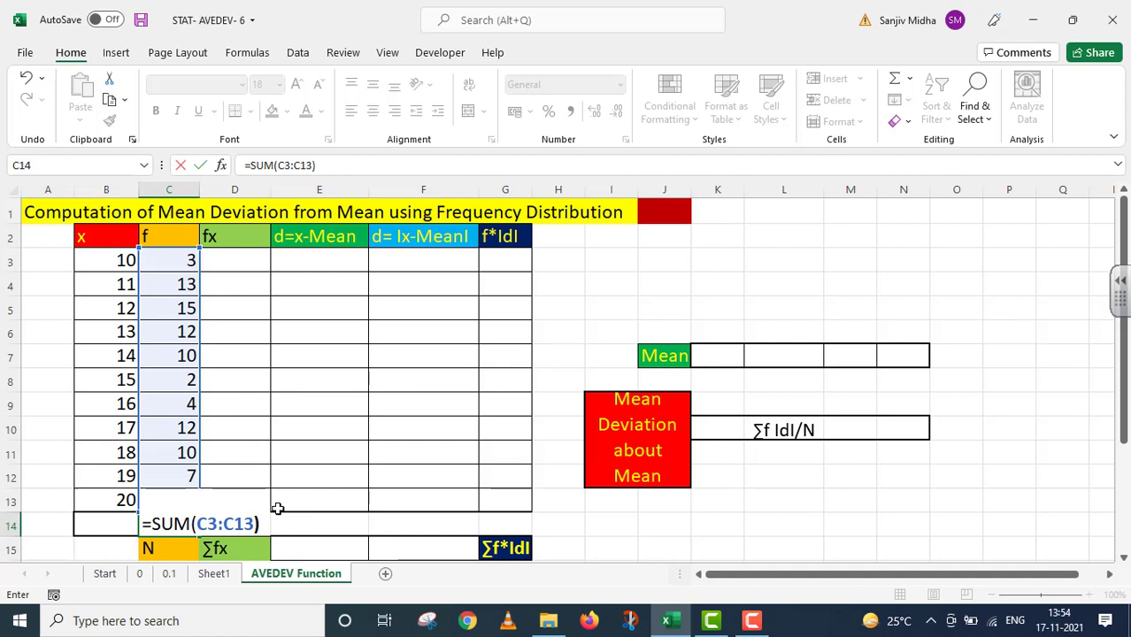
{"action": "key", "text": "Return"}
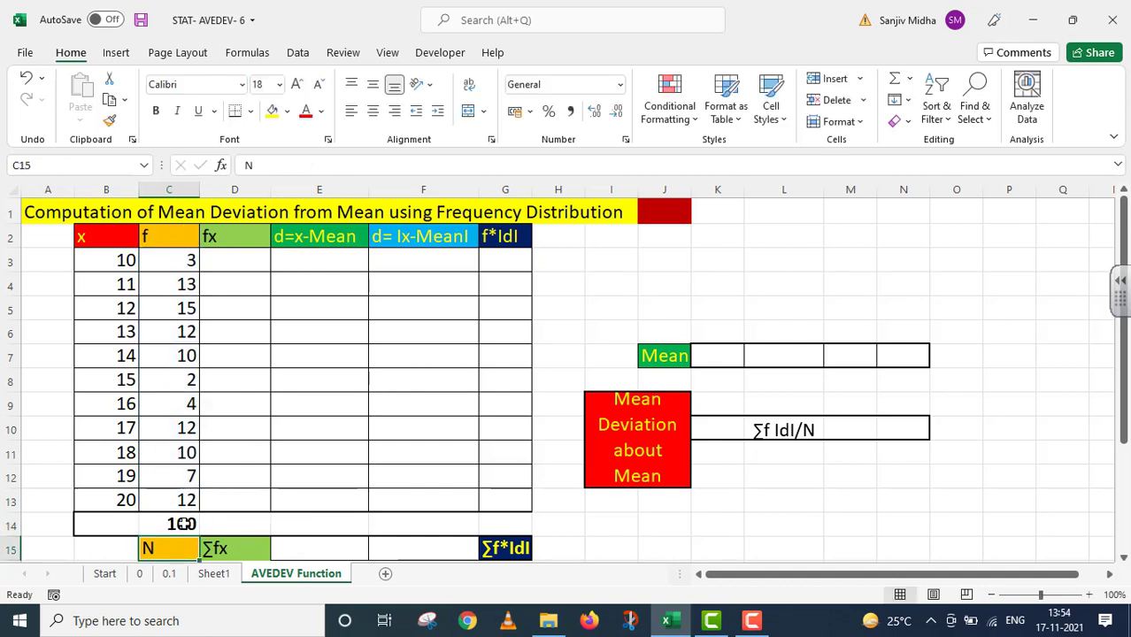
Extend the N label in C15 to read N=100.
{"action": "double_click", "coordinate": [163, 551]}
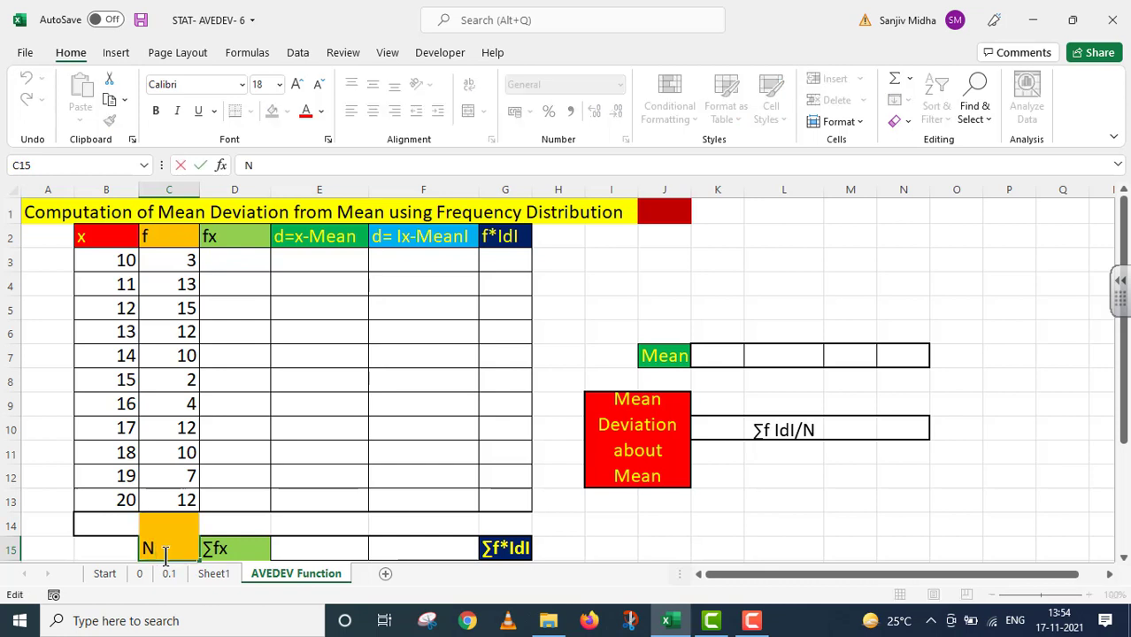
{"action": "type", "text": "=100"}
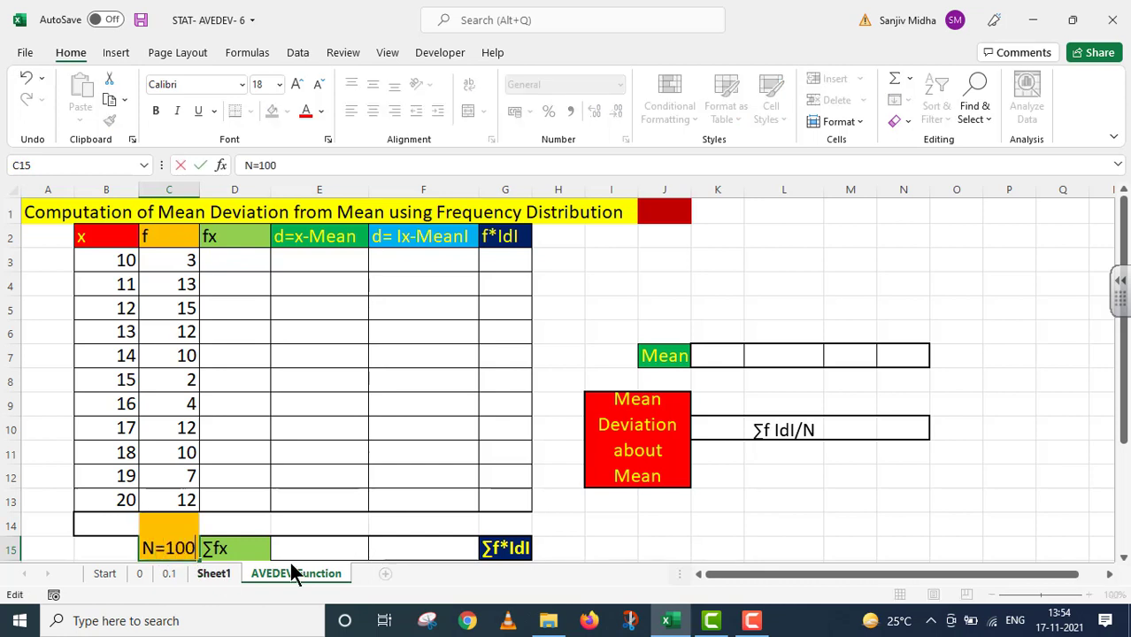
{"action": "left_click", "coordinate": [305, 550]}
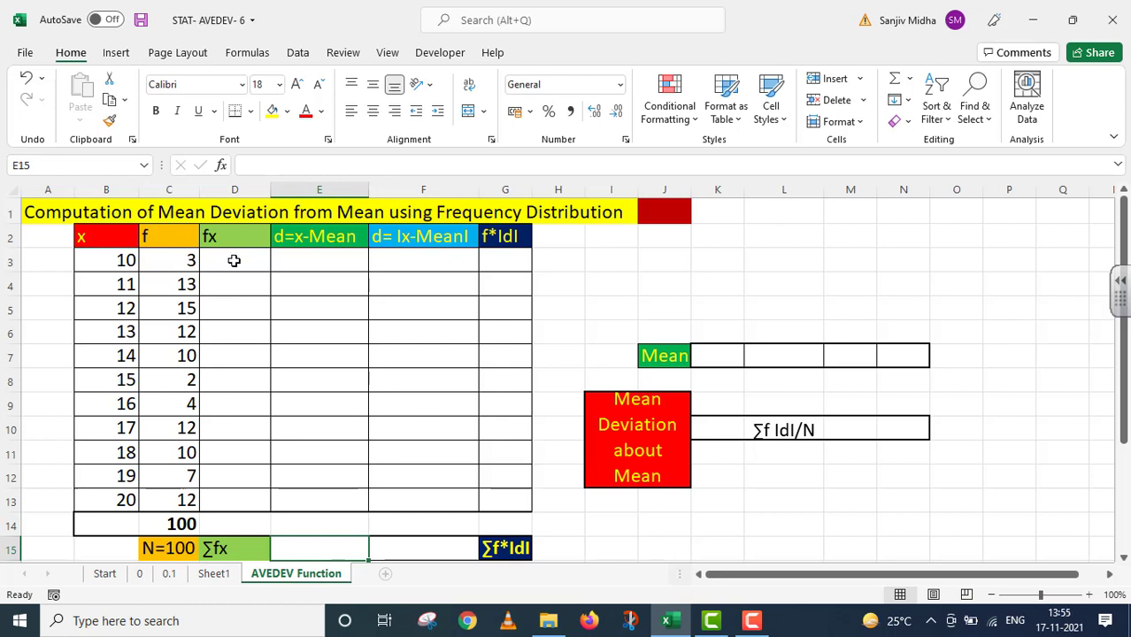
Calculate the first fx product in D3 with the formula =C3*B3.
{"action": "left_click", "coordinate": [234, 261]}
{"action": "type", "text": "="}
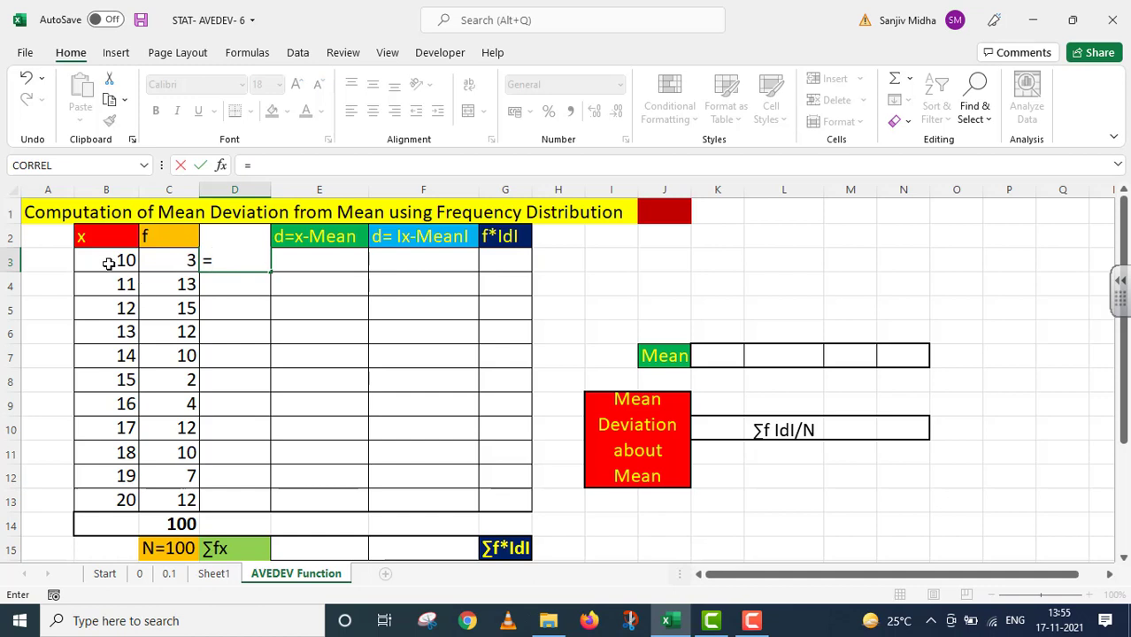
{"action": "left_click", "coordinate": [151, 254]}
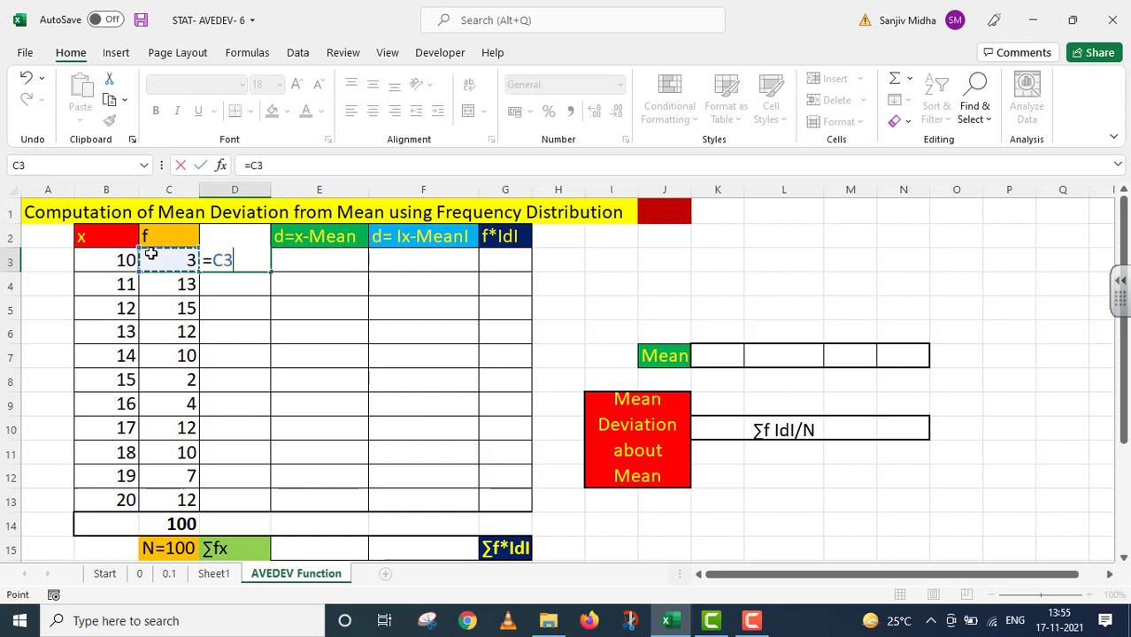
{"action": "type", "text": "*"}
{"action": "left_click", "coordinate": [116, 259]}
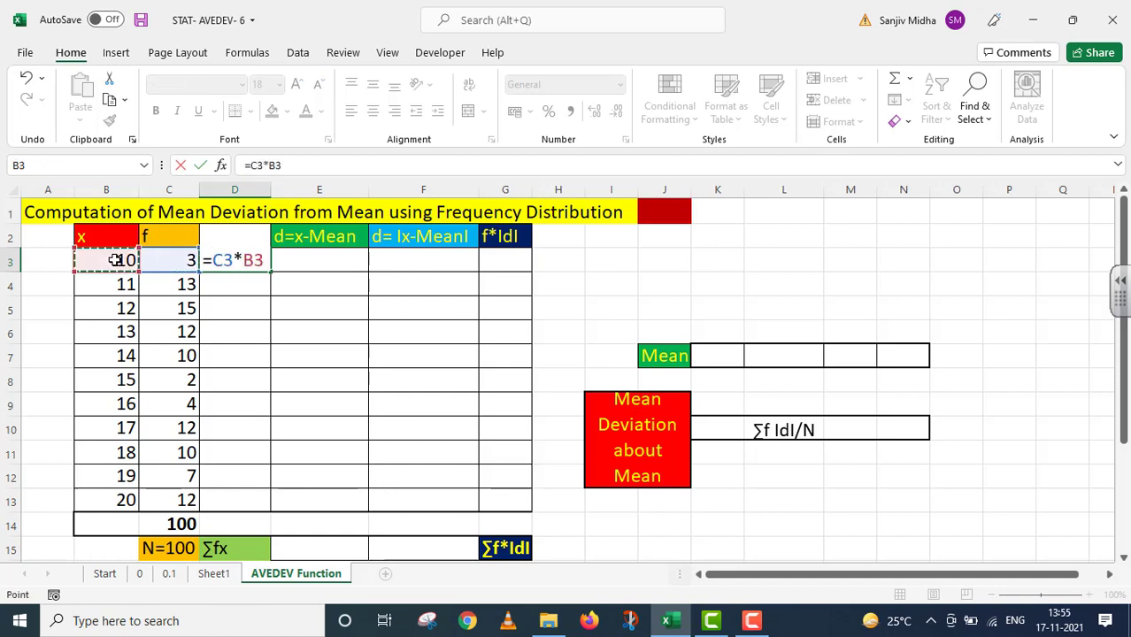
{"action": "key", "text": "Return"}
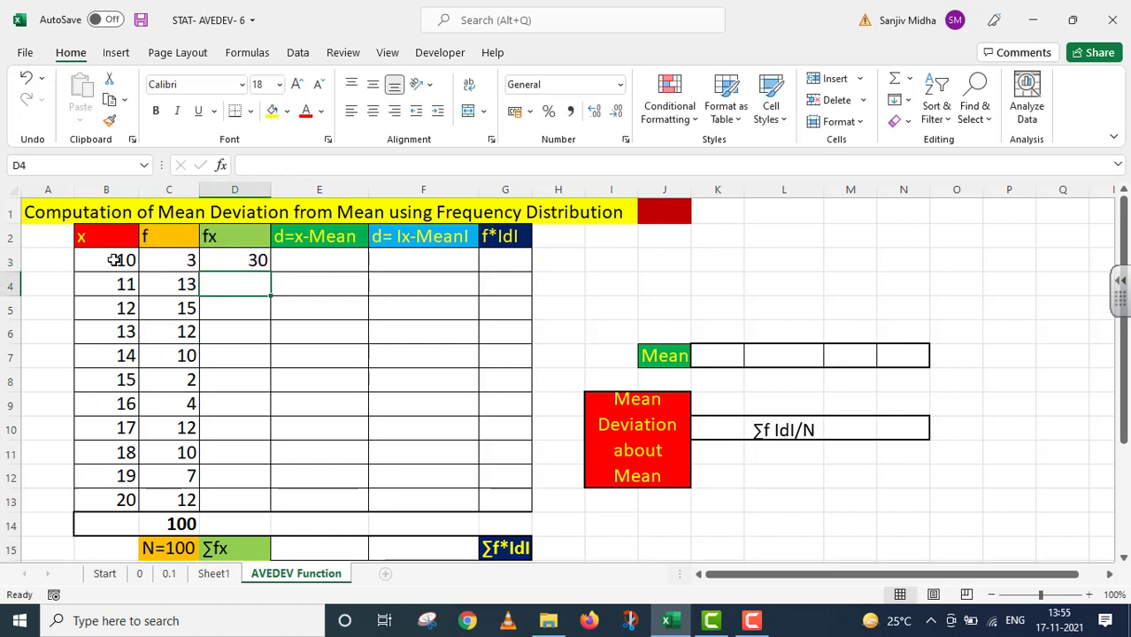
Fill the fx formula from D3 down to D13 and copy the C14 total across to D14.
{"action": "left_click", "coordinate": [248, 259]}
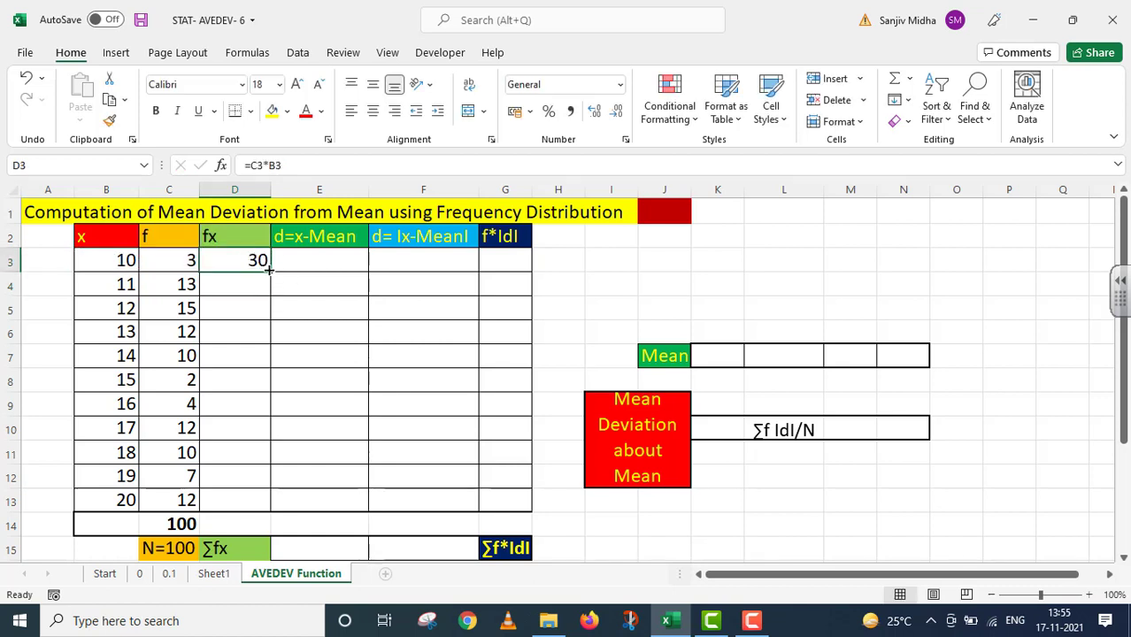
{"action": "left_click_drag", "start_coordinate": [269, 271], "coordinate": [260, 508]}
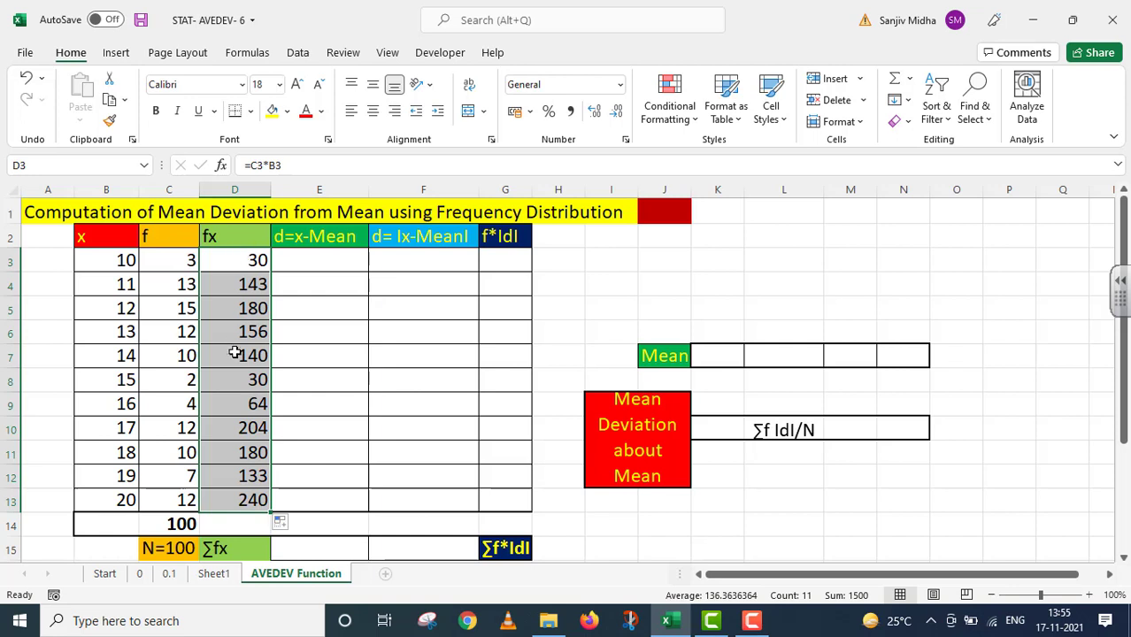
{"action": "left_click", "coordinate": [161, 526]}
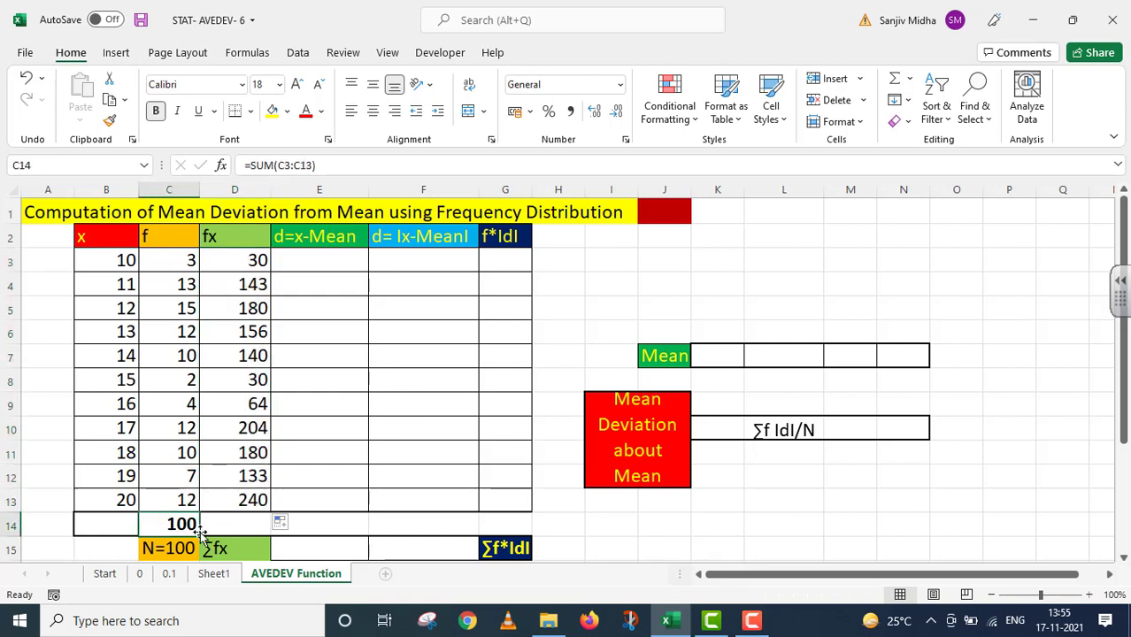
{"action": "left_click_drag", "start_coordinate": [200, 531], "coordinate": [262, 532]}
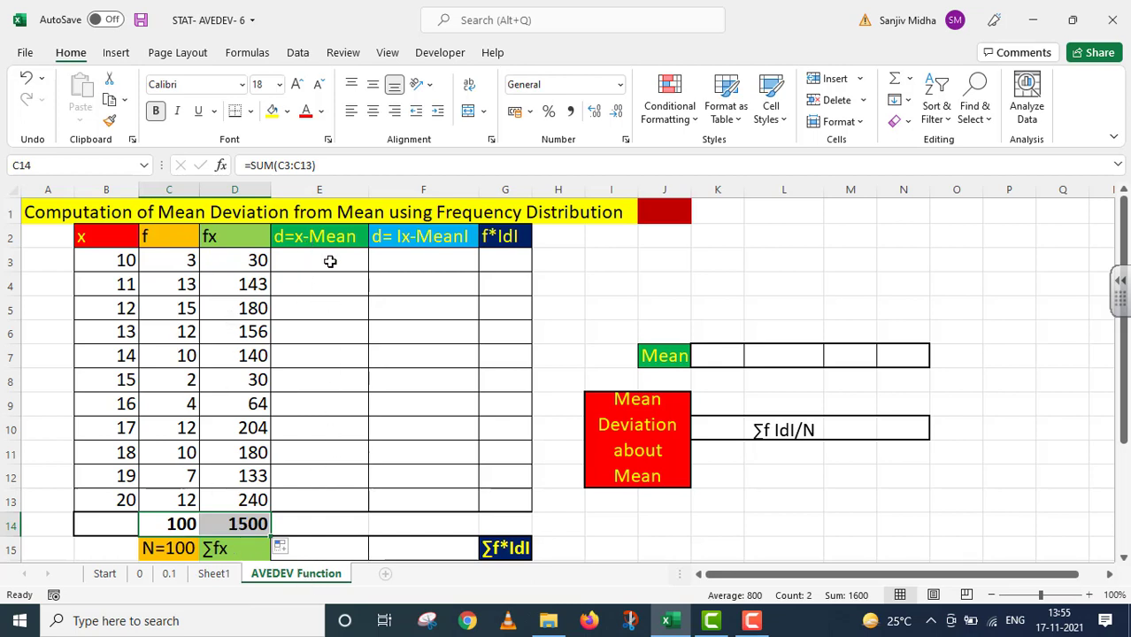
Calculate the mean in K7 with the formula =D14/C14.
{"action": "double_click", "coordinate": [709, 357]}
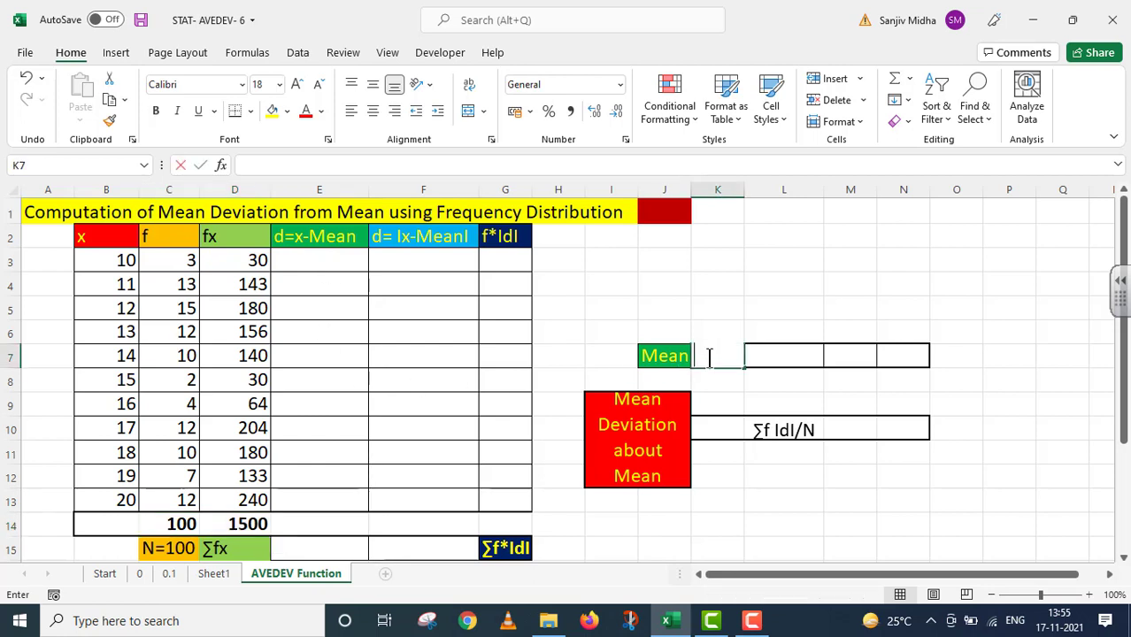
{"action": "type", "text": "="}
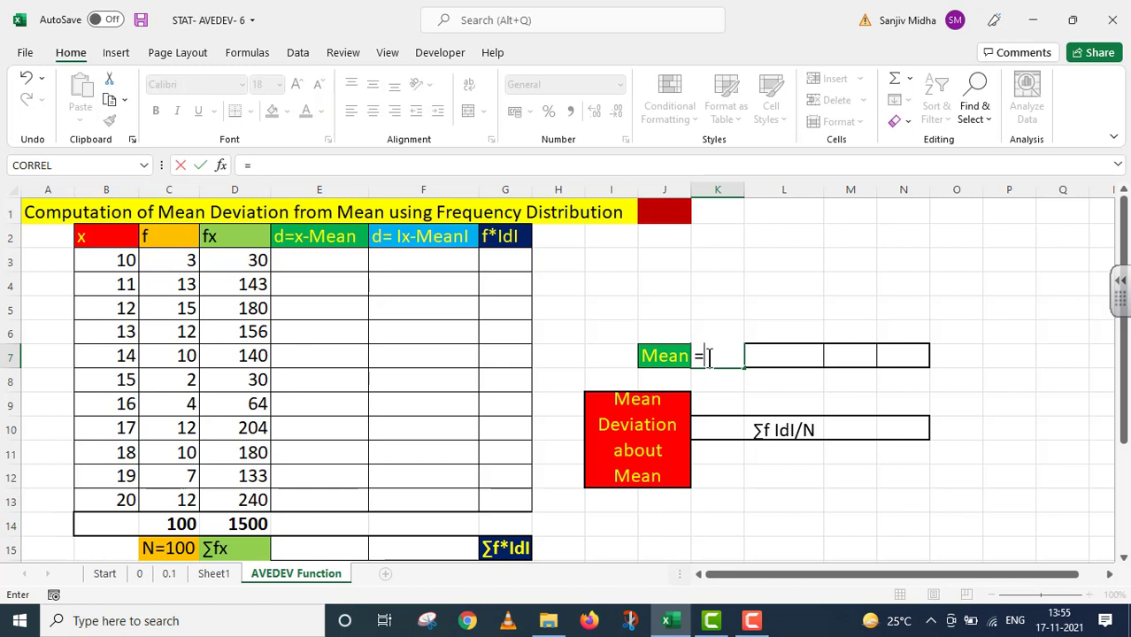
{"action": "left_click", "coordinate": [256, 522]}
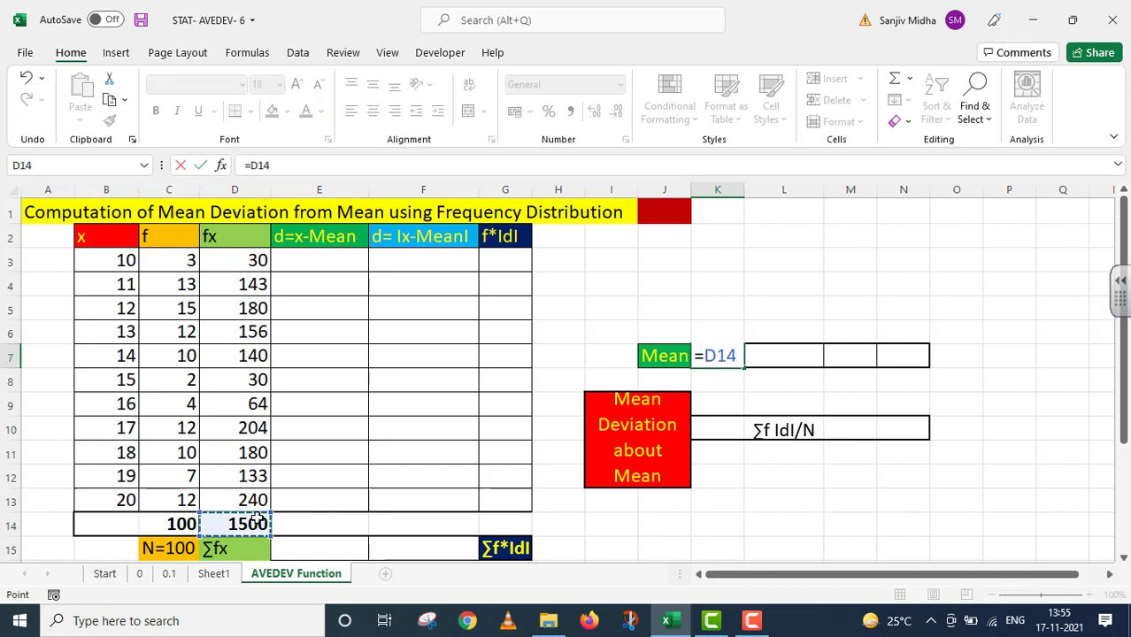
{"action": "type", "text": "/"}
{"action": "left_click", "coordinate": [180, 522]}
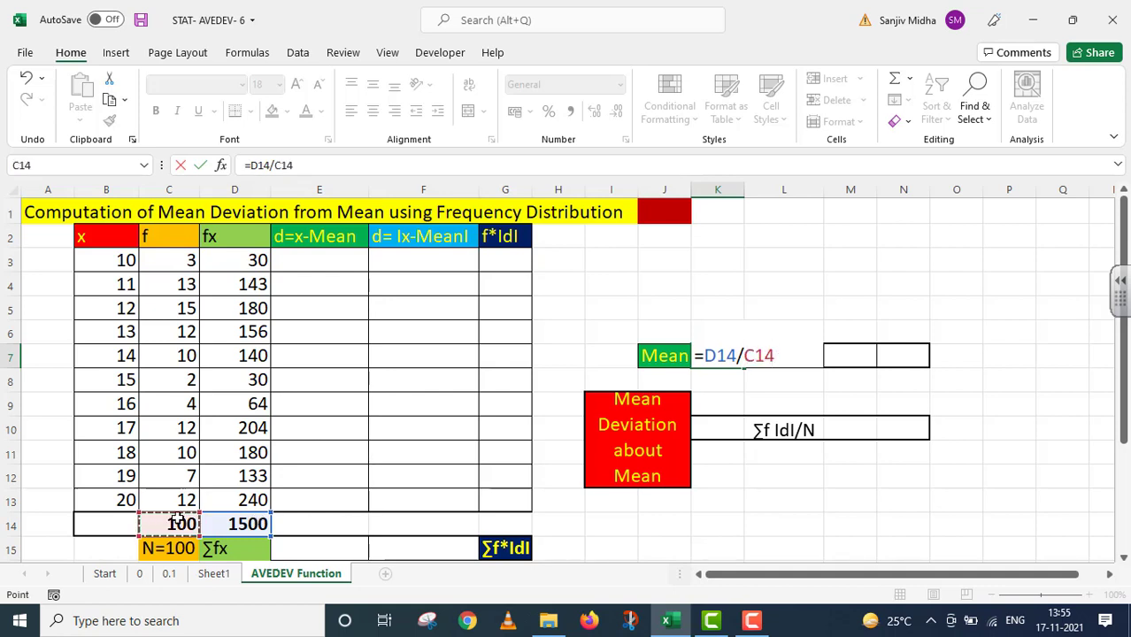
{"action": "key", "text": "Return"}
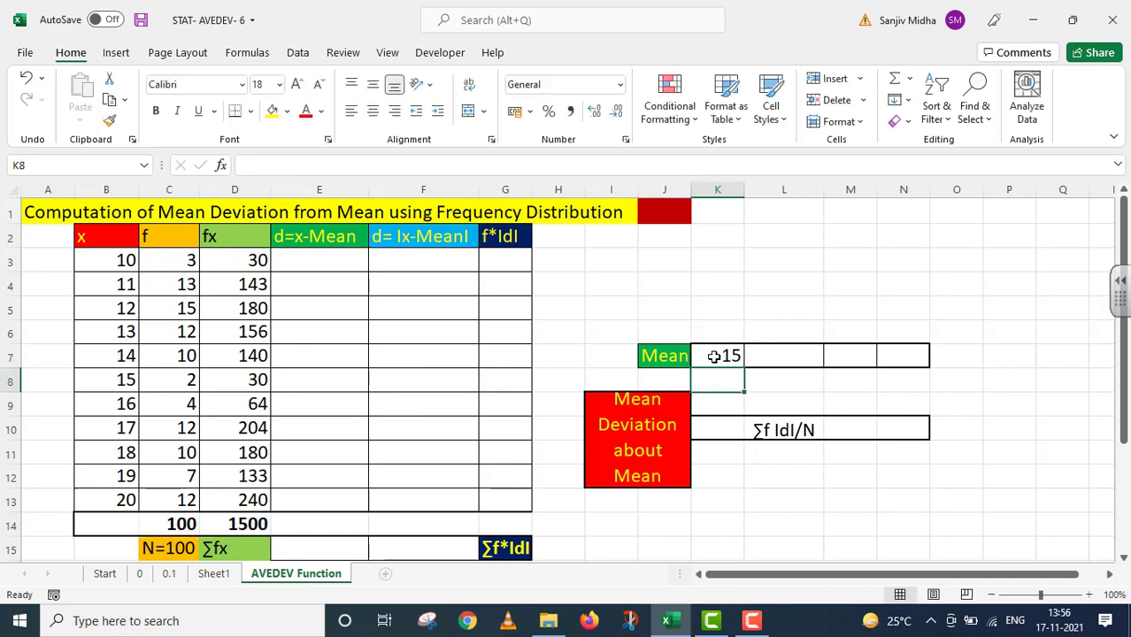
Colour the ∑fx/N label in L7 red and write the mean formula =D14/C14 as plain text in M7.
{"action": "left_click", "coordinate": [777, 361]}
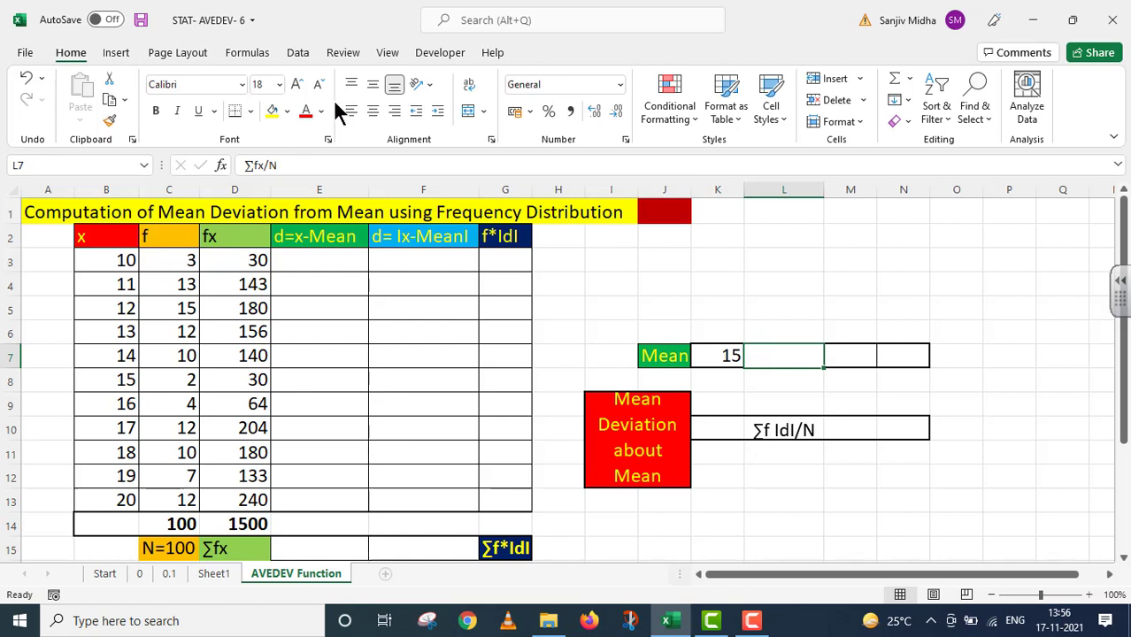
{"action": "left_click", "coordinate": [306, 116]}
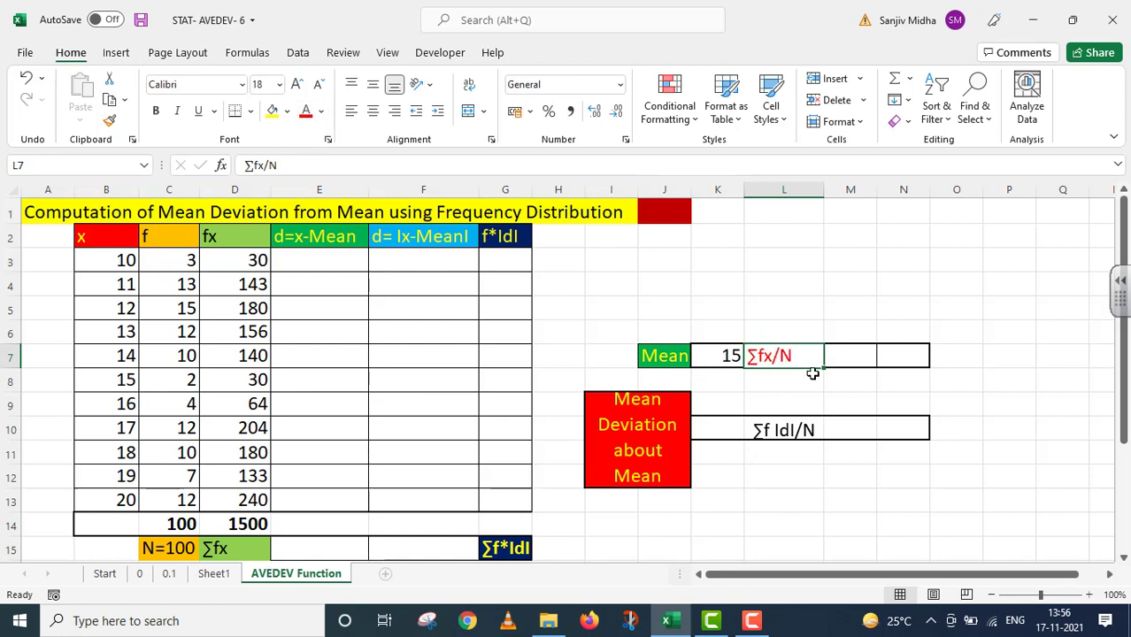
{"action": "double_click", "coordinate": [718, 363]}
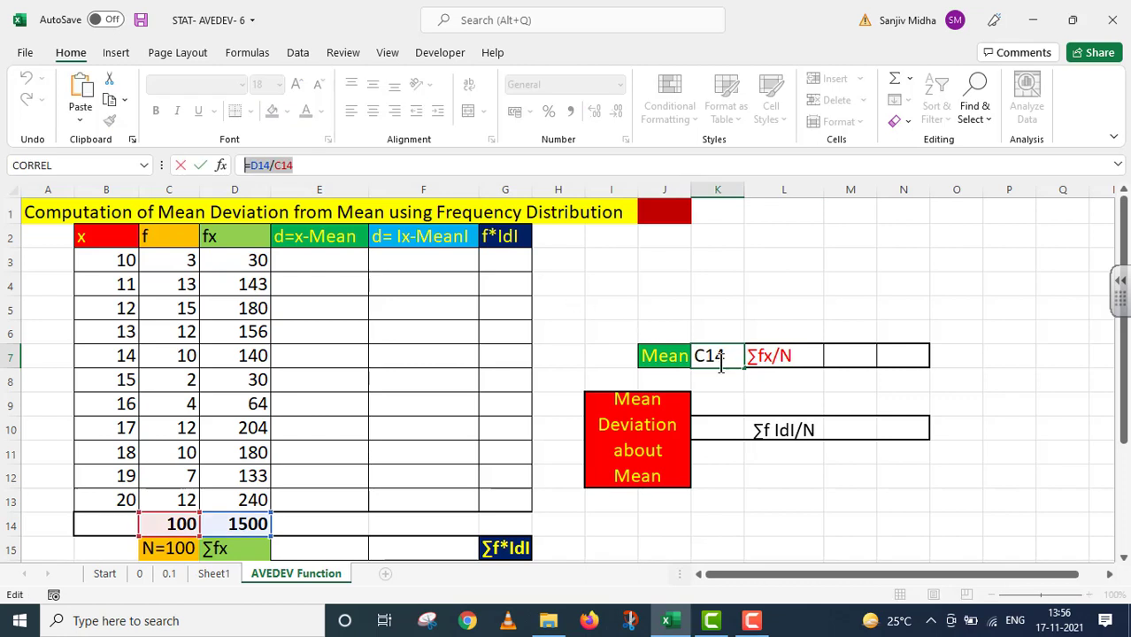
{"action": "key", "text": "Return"}
{"action": "double_click", "coordinate": [849, 355]}
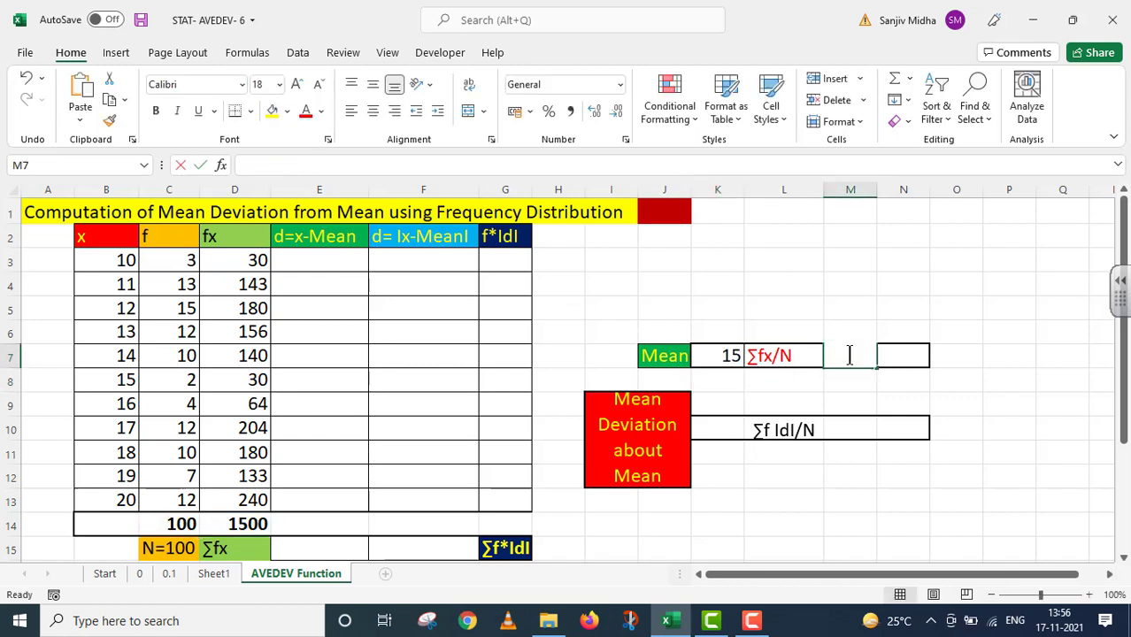
{"action": "type", "text": "=D14/C14"}
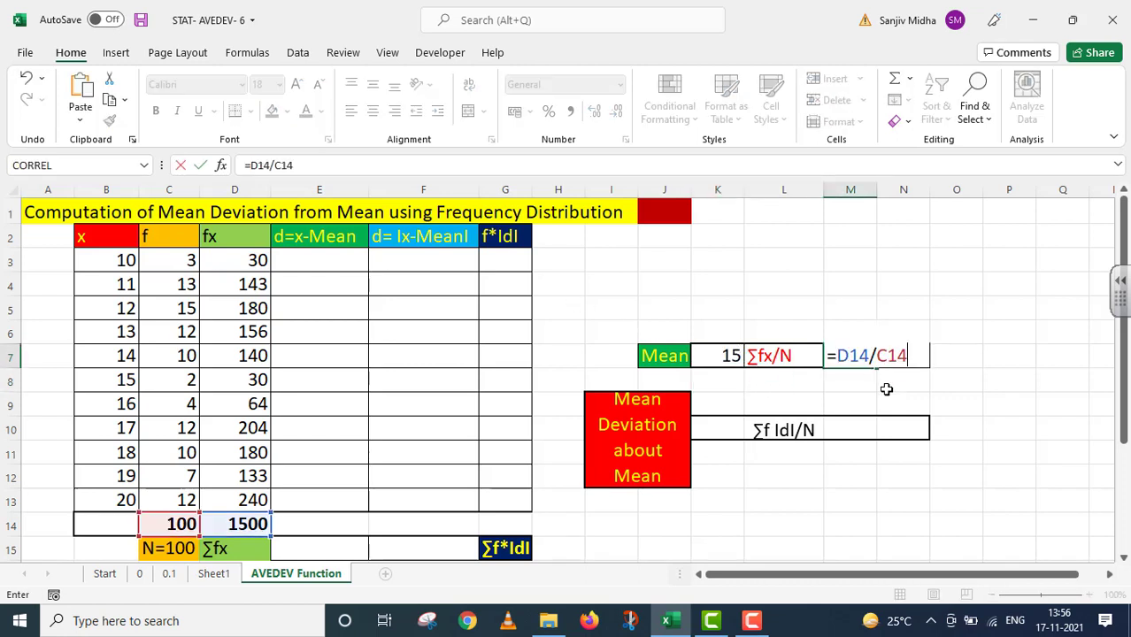
{"action": "key", "text": "Return"}
{"action": "double_click", "coordinate": [826, 361]}
{"action": "type", "text": "'"}
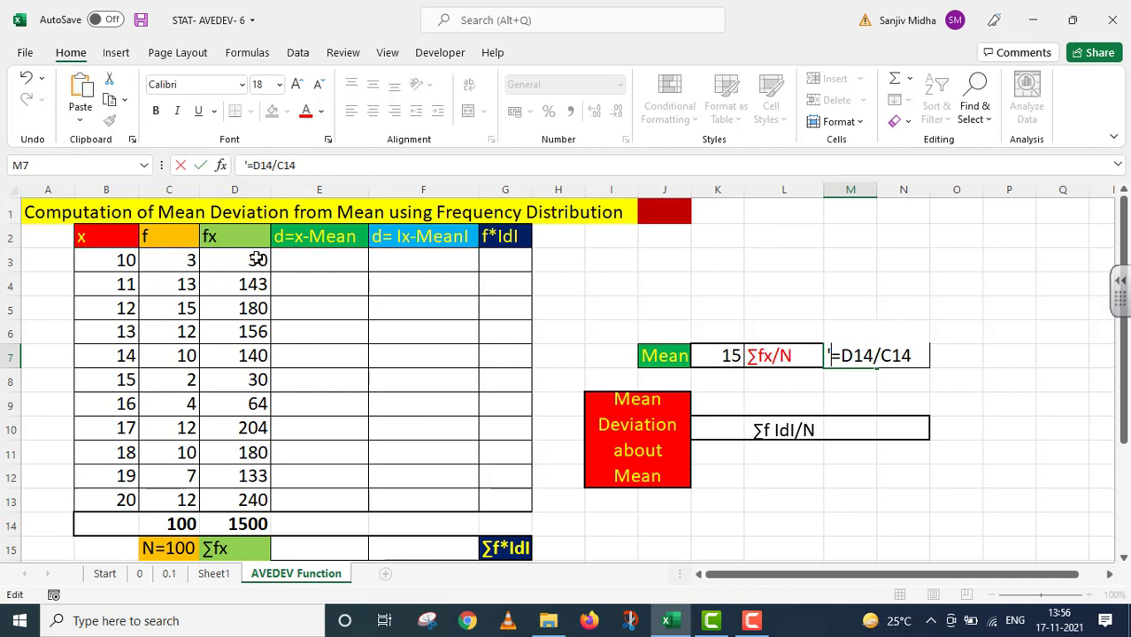
Calculate the first deviation from the mean in E3 with the formula =B3-$K$7.
{"action": "left_click", "coordinate": [338, 259]}
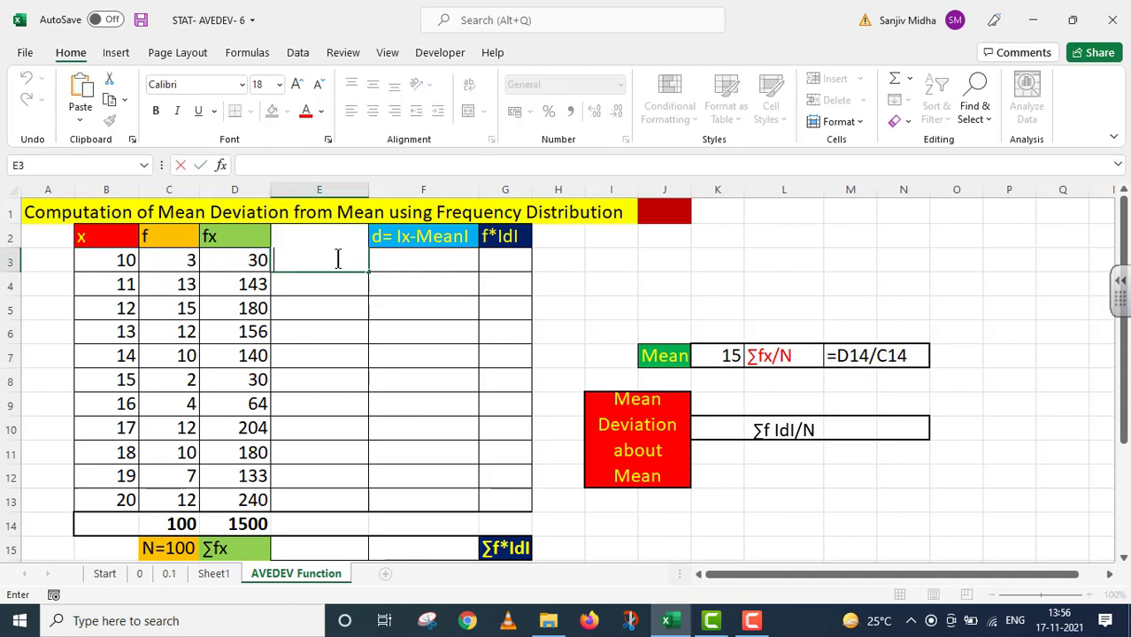
{"action": "type", "text": "="}
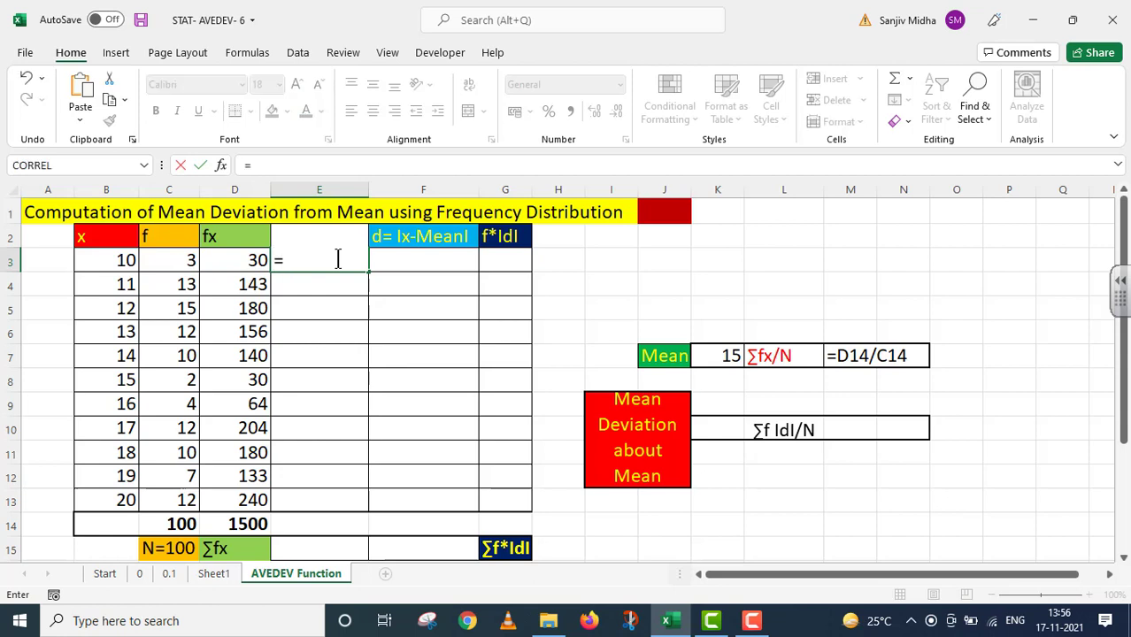
{"action": "left_click", "coordinate": [118, 260]}
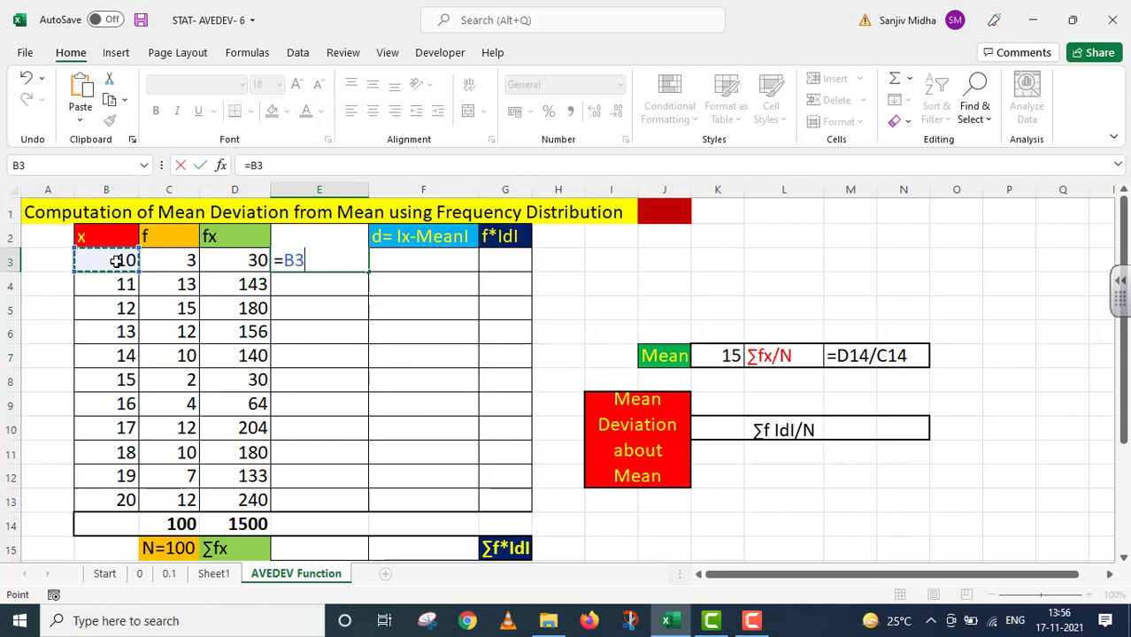
{"action": "type", "text": "-"}
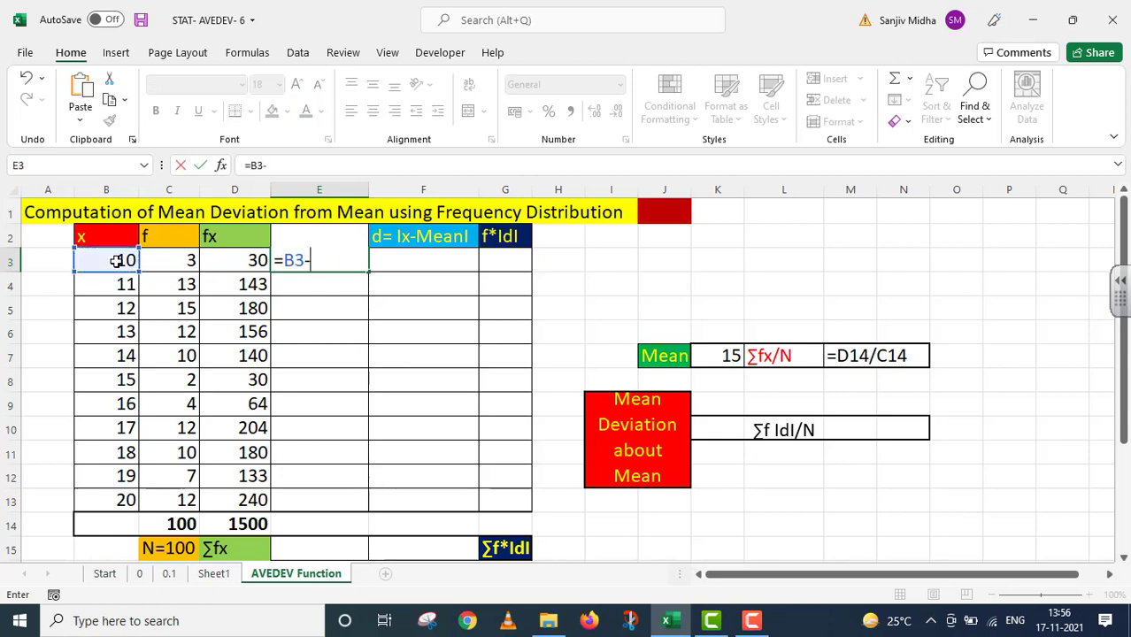
{"action": "left_click", "coordinate": [727, 357]}
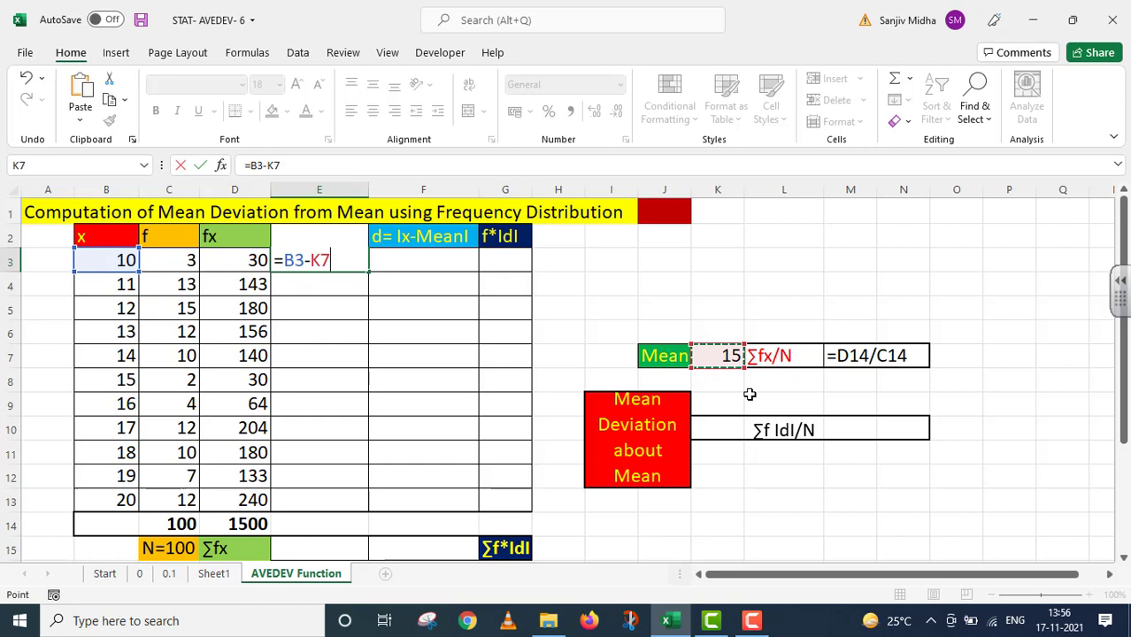
{"action": "key", "text": "F4"}
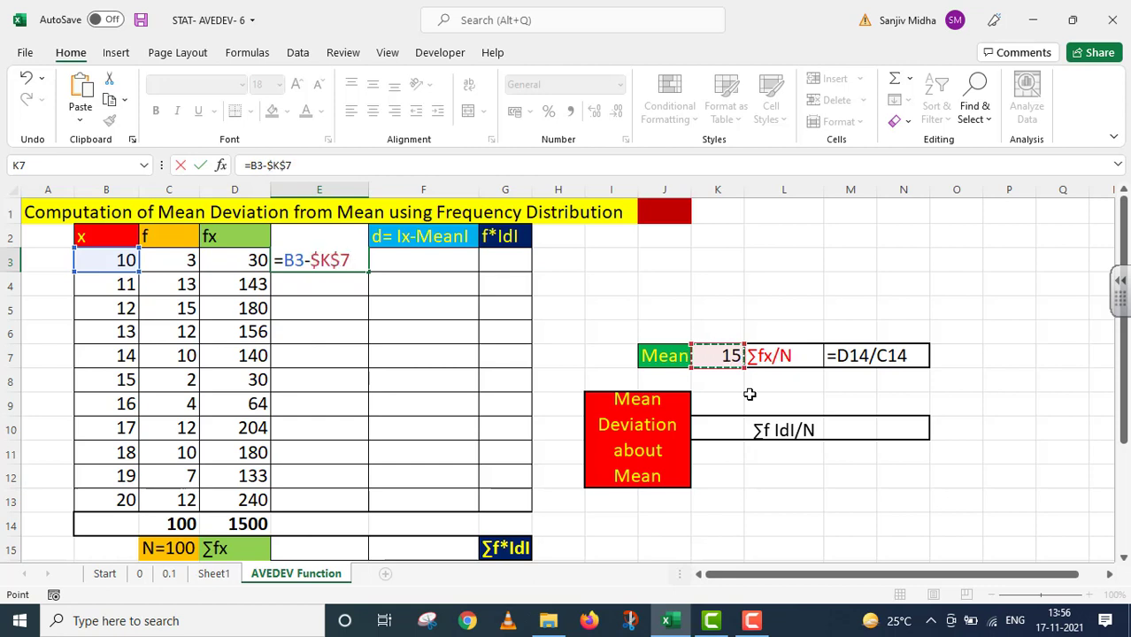
{"action": "key", "text": "Return"}
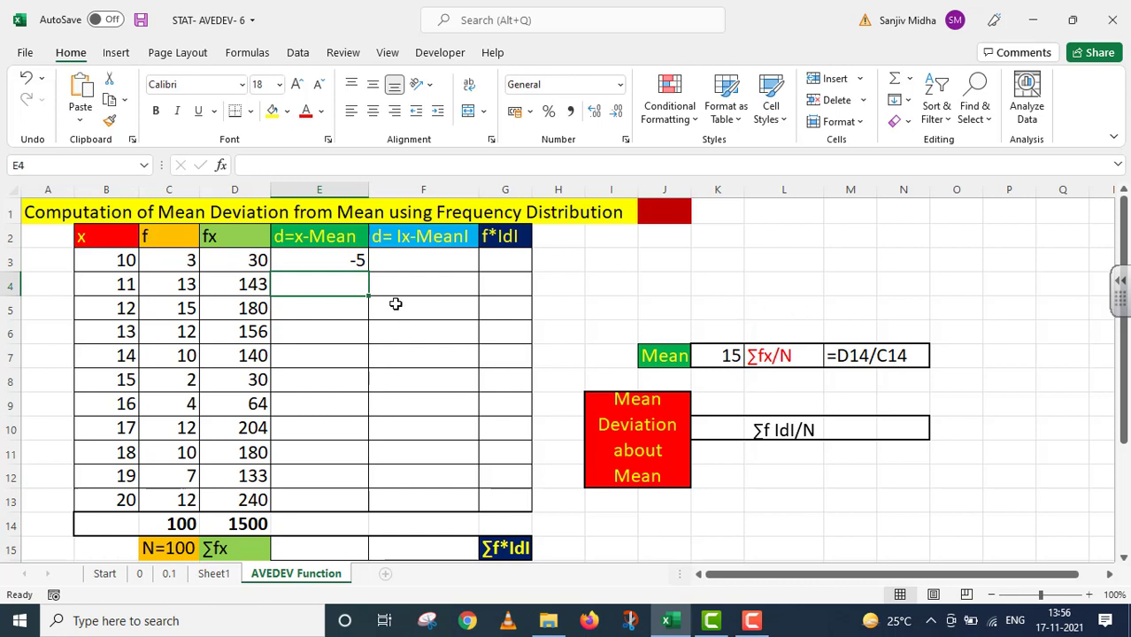
Fill the deviation formula from E3 down to E13 and copy the D14 total across to E14.
{"action": "left_click", "coordinate": [325, 260]}
{"action": "left_click_drag", "start_coordinate": [369, 272], "coordinate": [388, 522]}
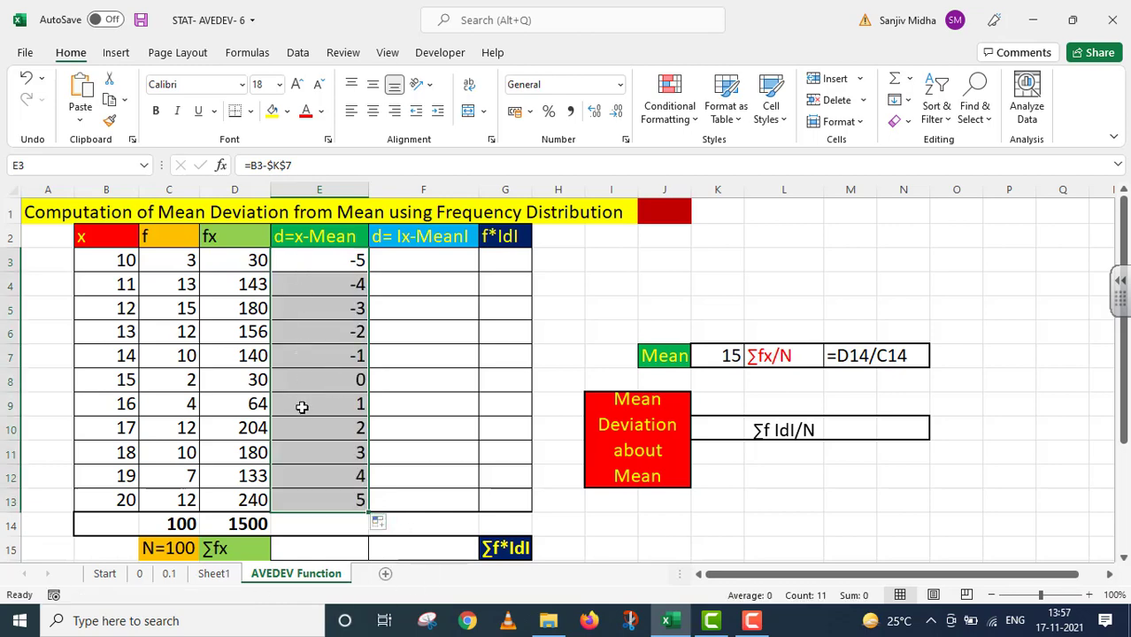
{"action": "left_click", "coordinate": [248, 528]}
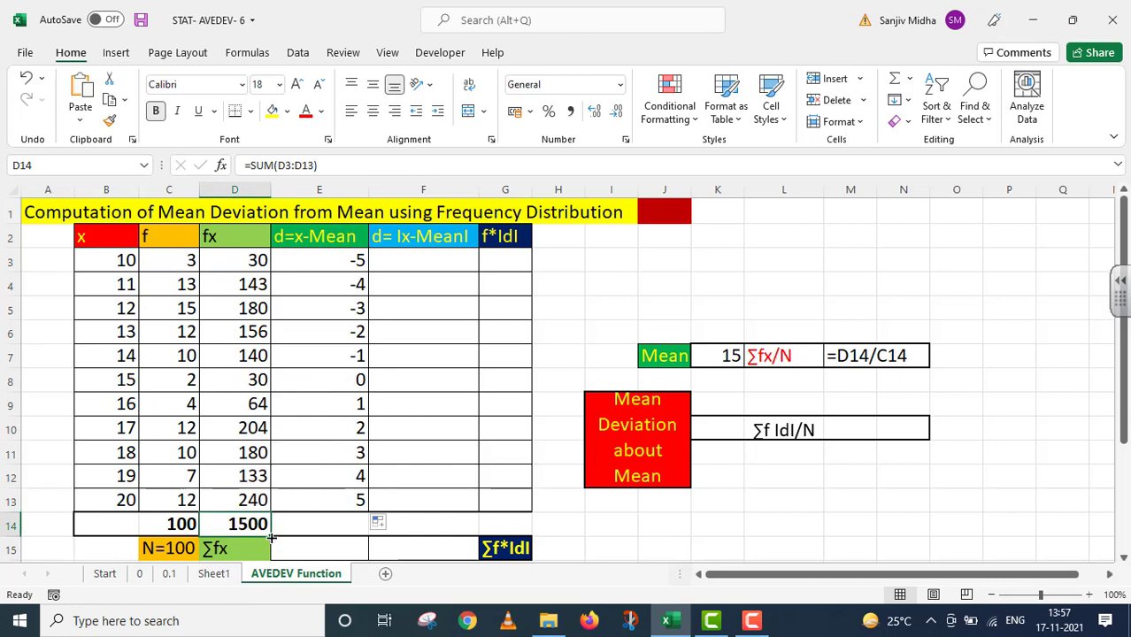
{"action": "left_click_drag", "start_coordinate": [270, 536], "coordinate": [349, 583]}
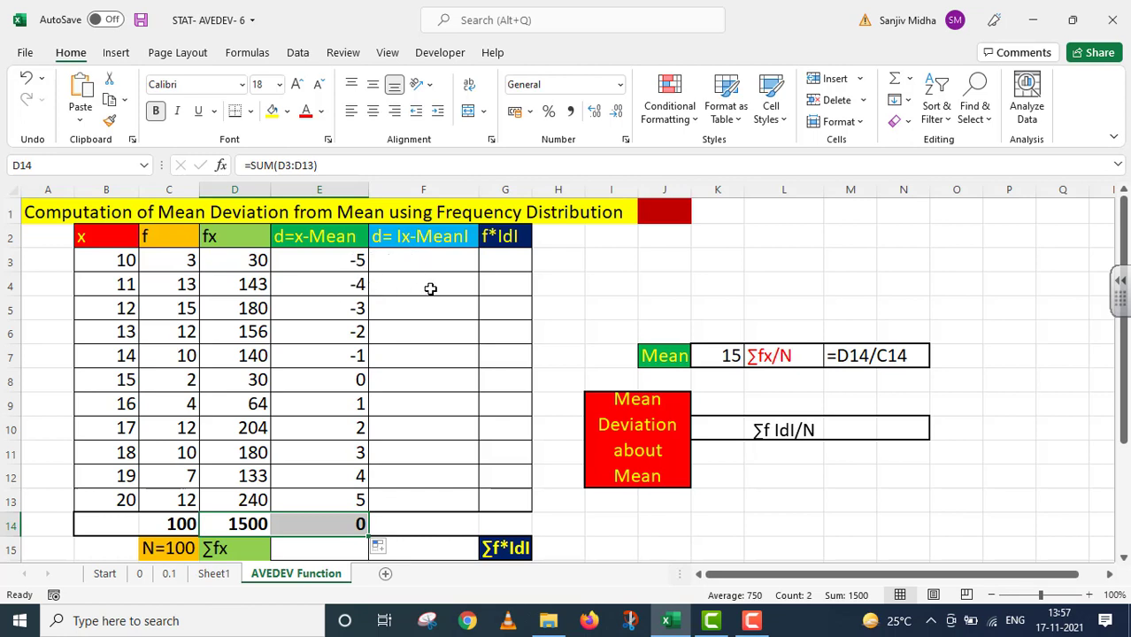
Calculate the absolute deviation in F3 with =ABS(E3) and fill it down to F13.
{"action": "left_click", "coordinate": [391, 261]}
{"action": "type", "text": "="}
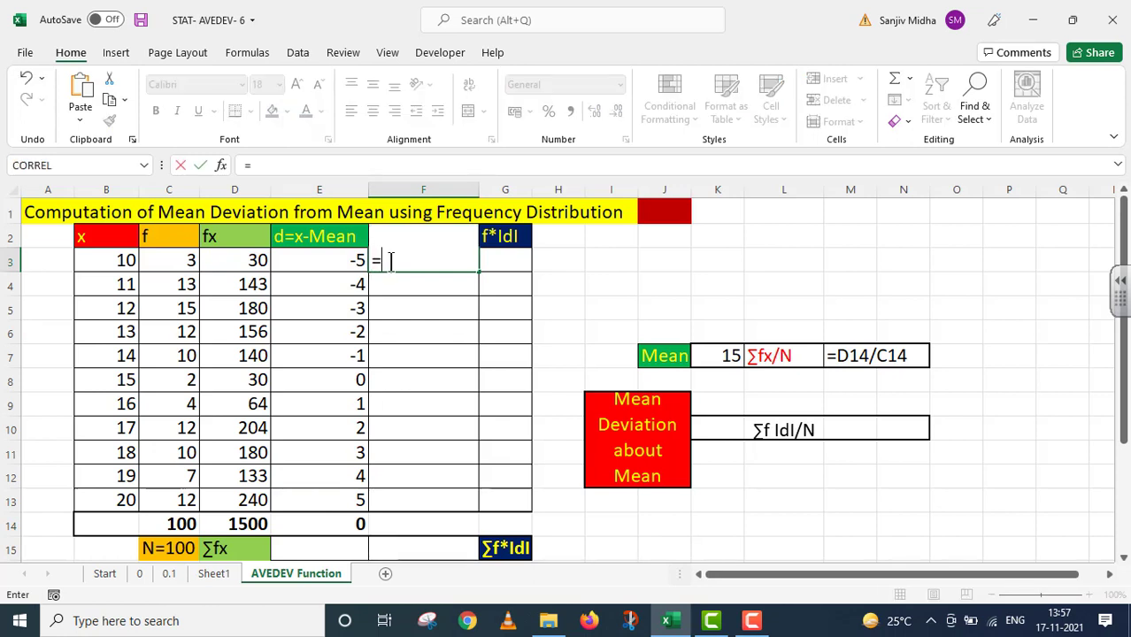
{"action": "type", "text": "A"}
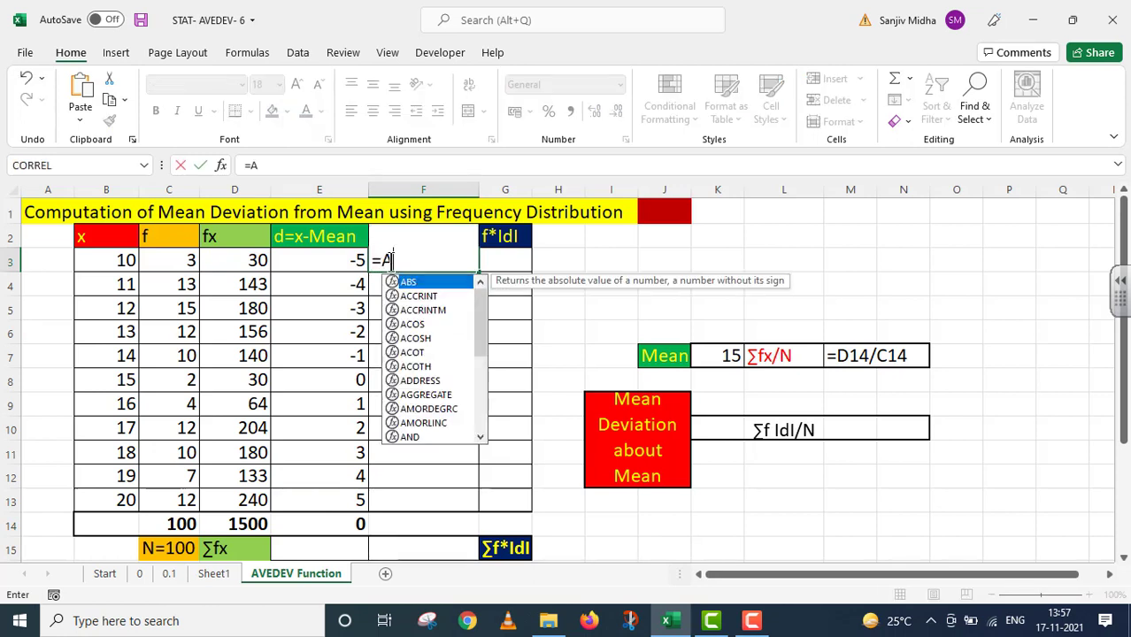
{"action": "type", "text": "BS("}
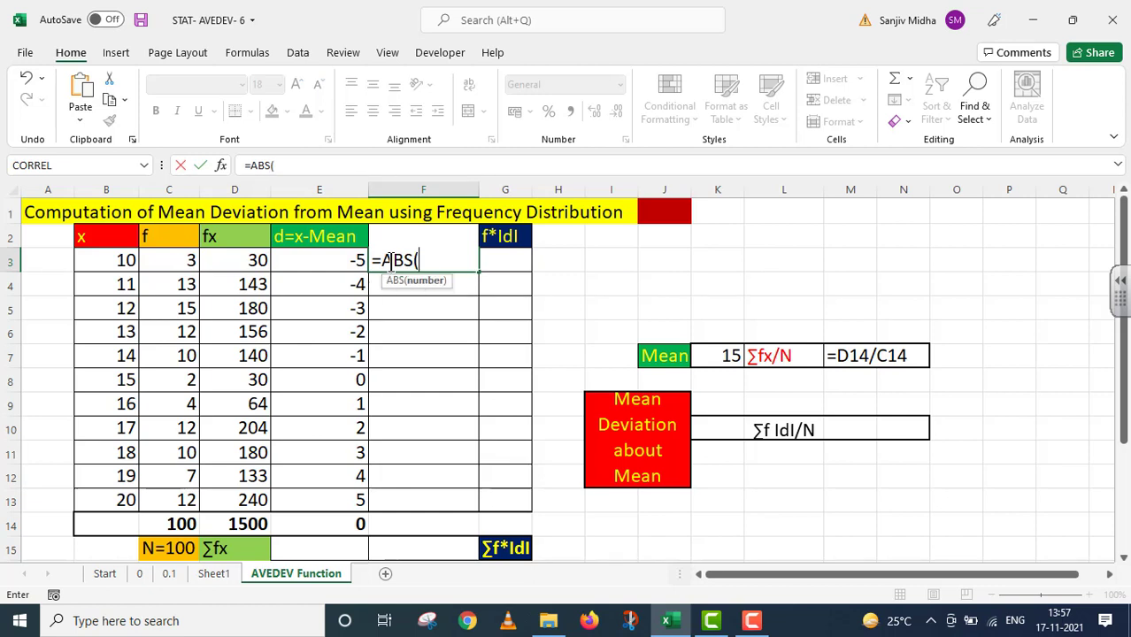
{"action": "left_click", "coordinate": [336, 256]}
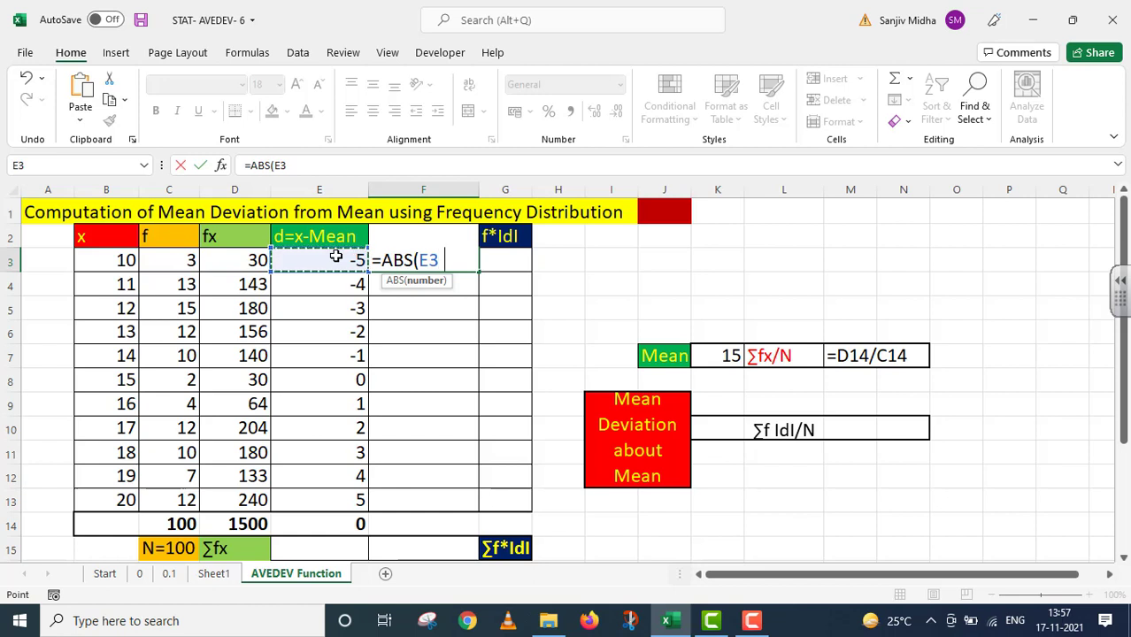
{"action": "type", "text": ")"}
{"action": "key", "text": "ctrl+Return"}
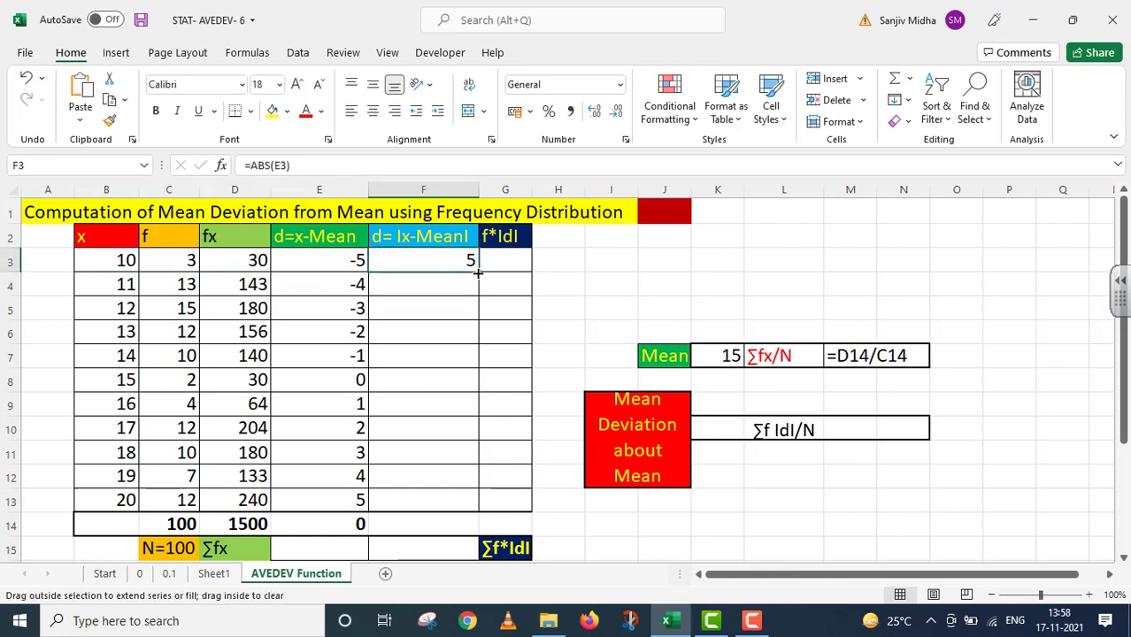
{"action": "left_click_drag", "start_coordinate": [479, 273], "coordinate": [482, 508]}
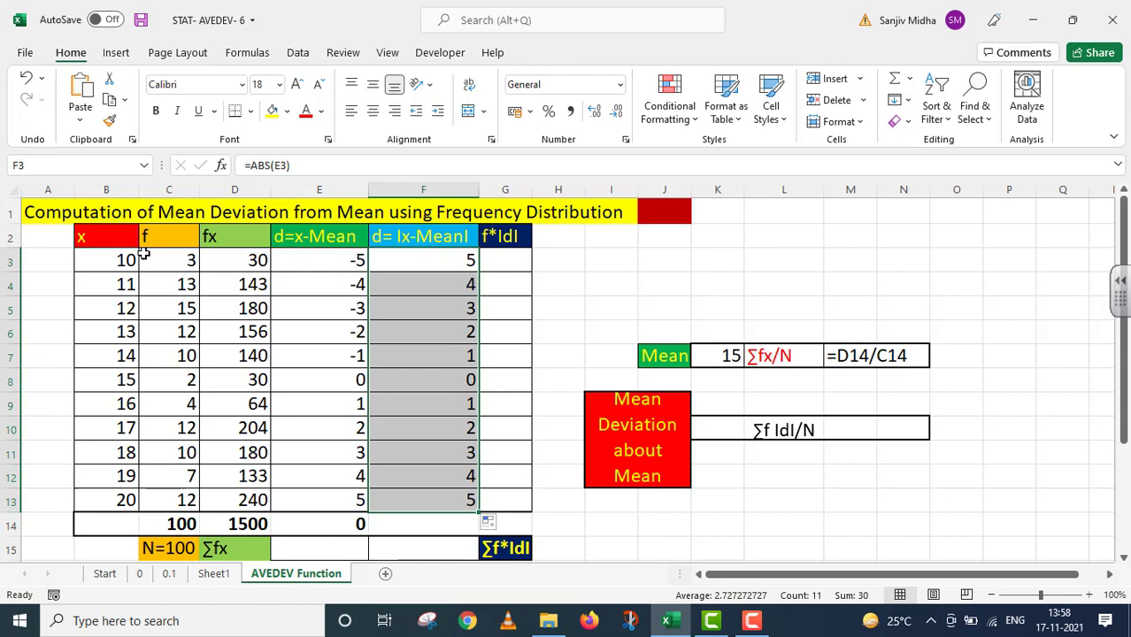
Calculate the first f*IdI product in G3 with the formula =C3*F3.
{"action": "left_click", "coordinate": [509, 259]}
{"action": "type", "text": "="}
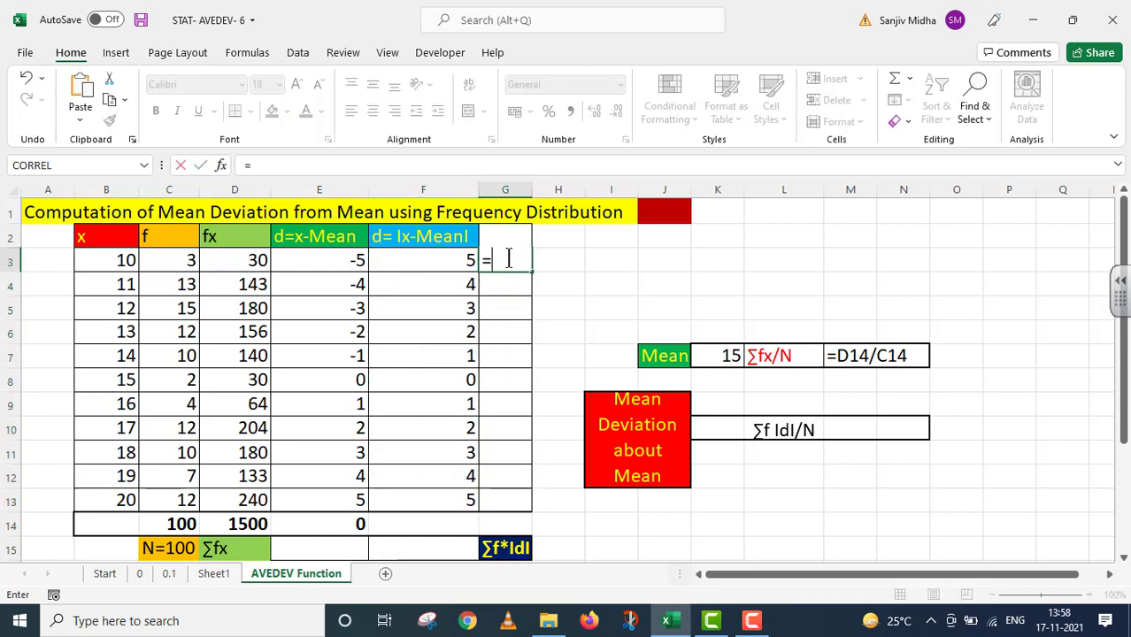
{"action": "left_click", "coordinate": [173, 260]}
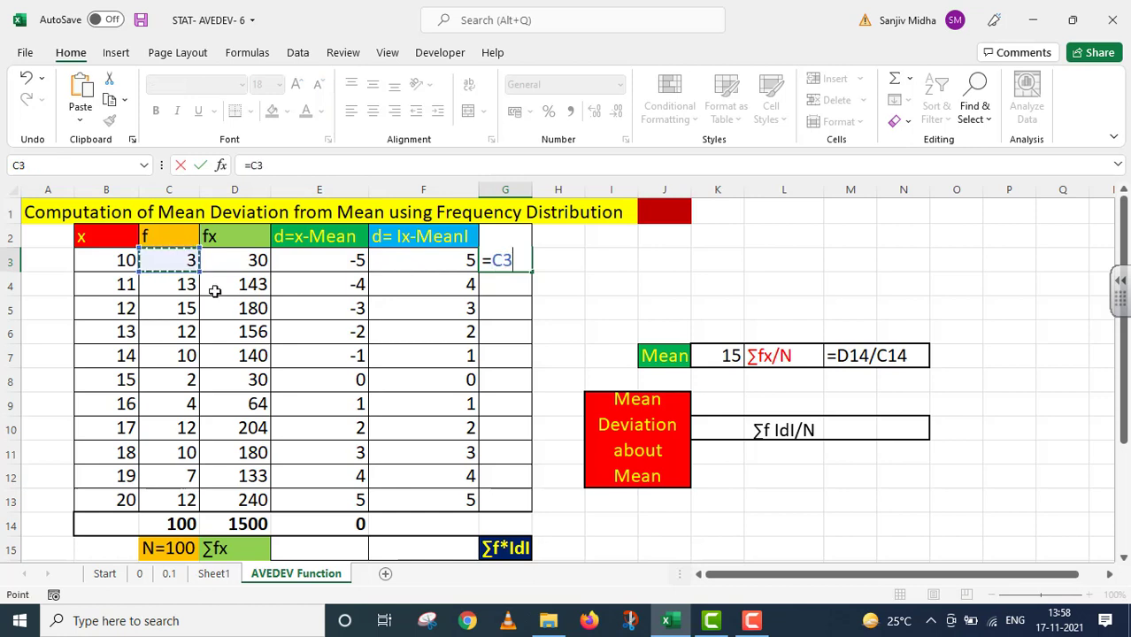
{"action": "type", "text": "*"}
{"action": "left_click", "coordinate": [430, 258]}
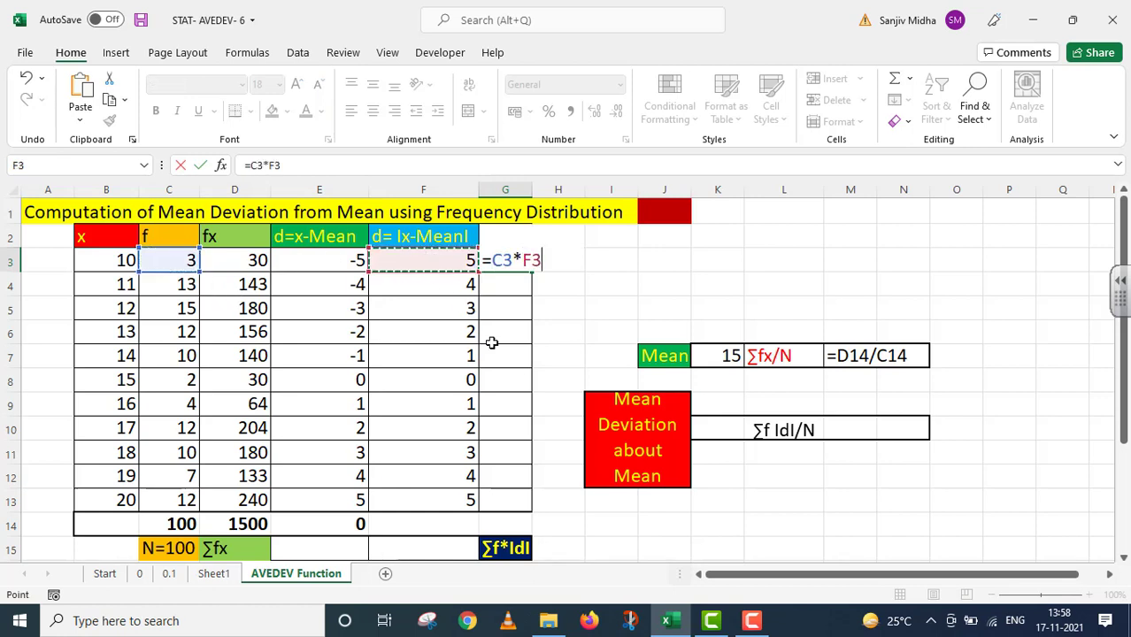
{"action": "key", "text": "Return"}
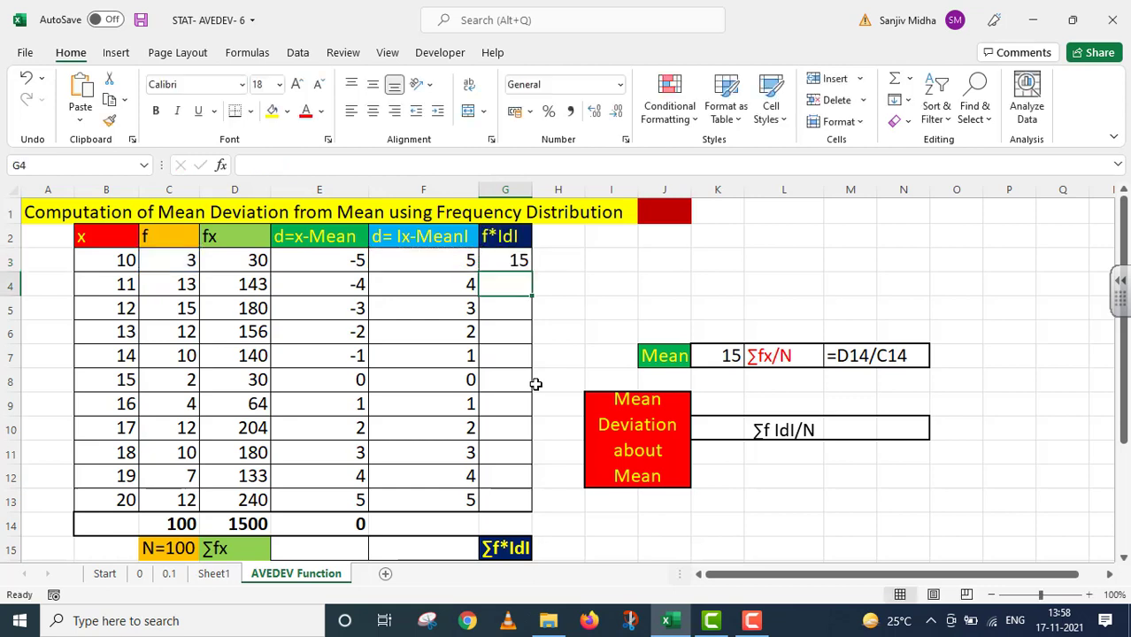
Fill the f*IdI formula from G3 down to G13 and copy the E14 total across to F14 and G14.
{"action": "left_click", "coordinate": [509, 260]}
{"action": "left_click_drag", "start_coordinate": [529, 272], "coordinate": [530, 509]}
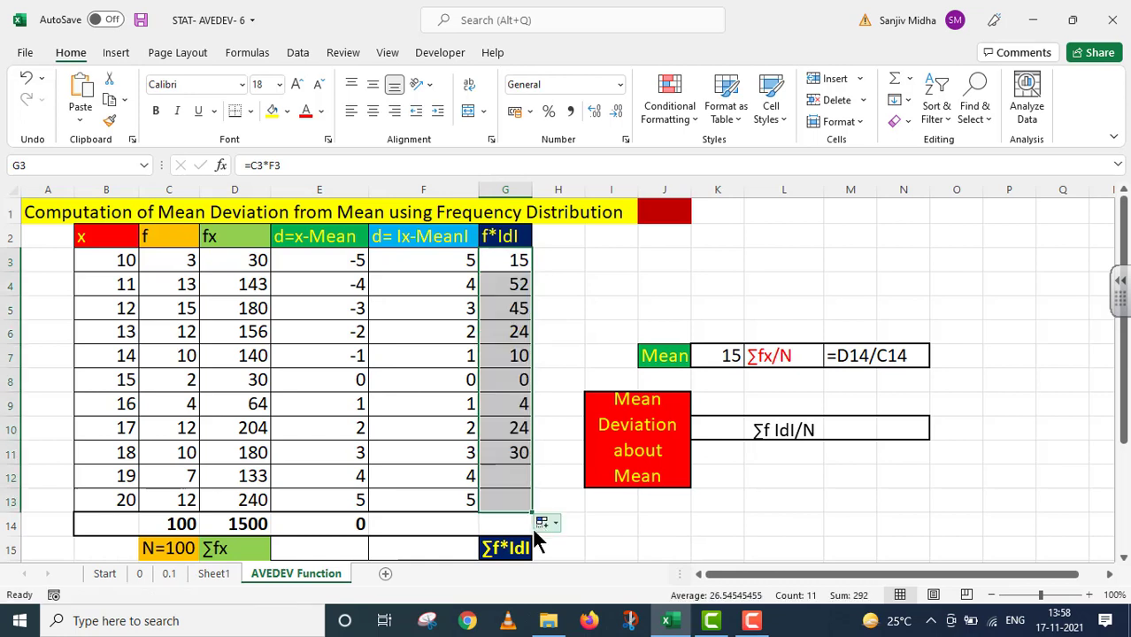
{"action": "left_click", "coordinate": [352, 522]}
{"action": "left_click_drag", "start_coordinate": [368, 537], "coordinate": [528, 537]}
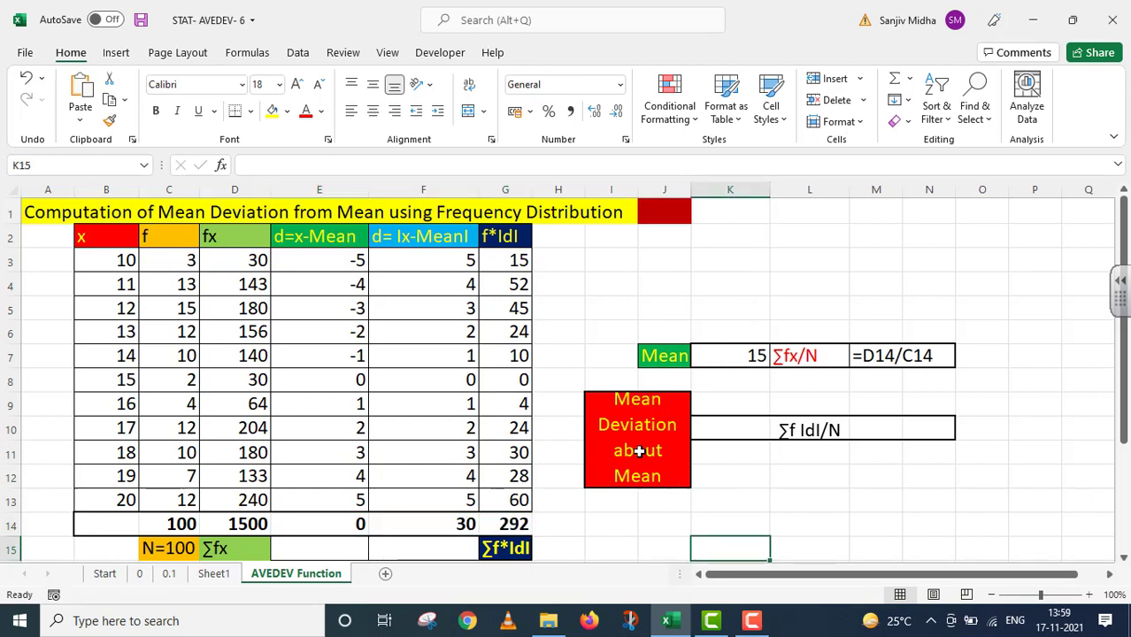
Calculate the mean deviation about the mean in K10 with the formula =G14/C14.
{"action": "double_click", "coordinate": [695, 433]}
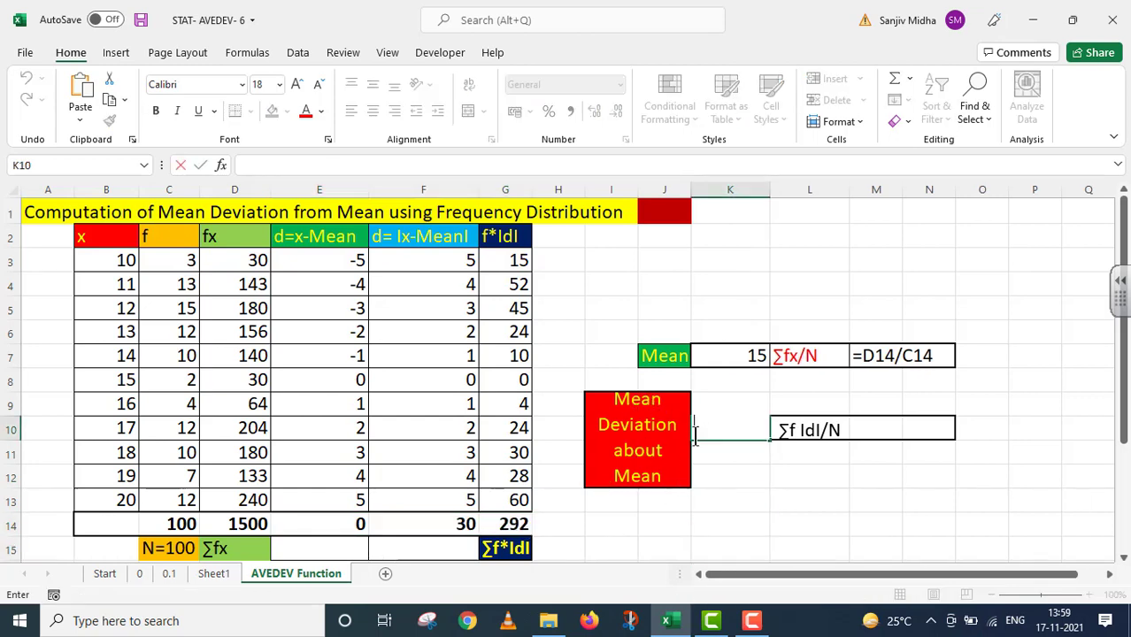
{"action": "type", "text": "="}
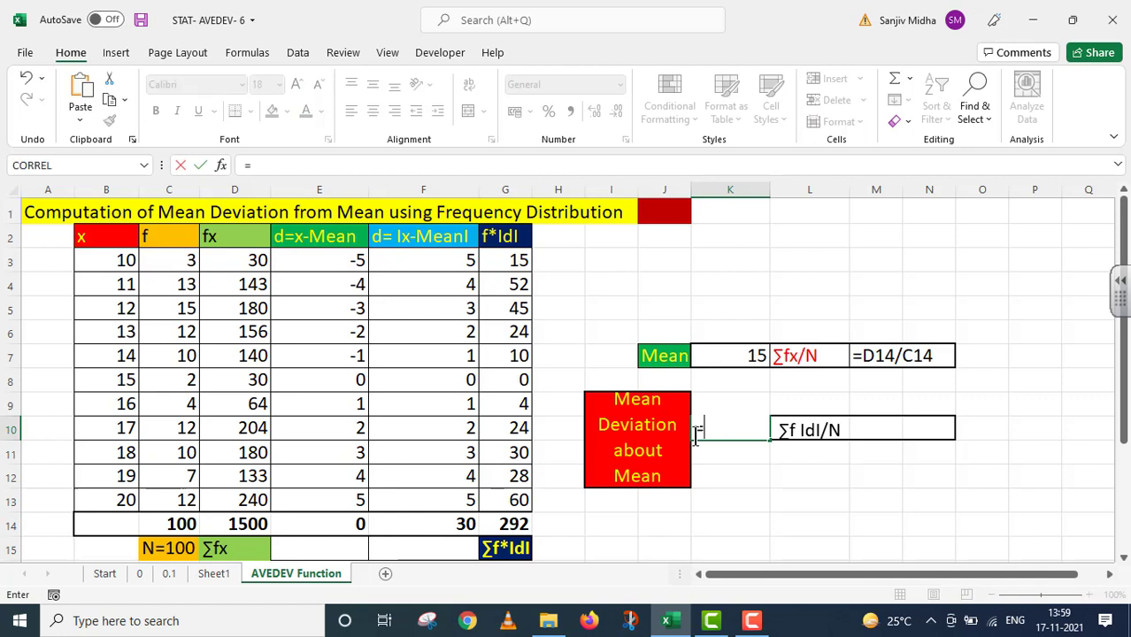
{"action": "left_click", "coordinate": [514, 524]}
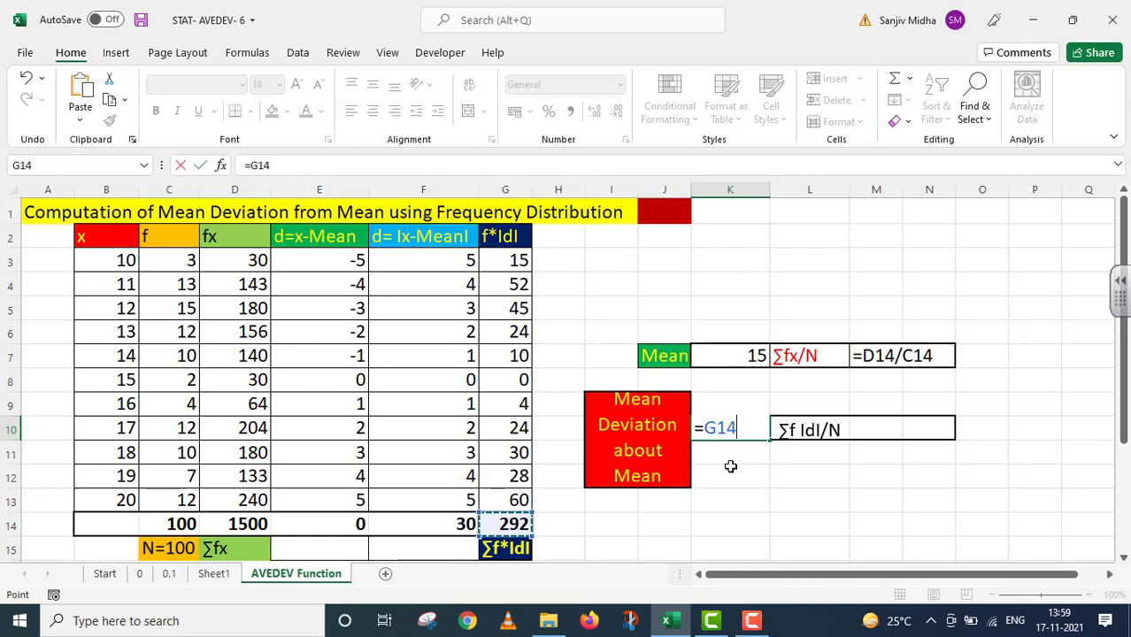
{"action": "type", "text": "/"}
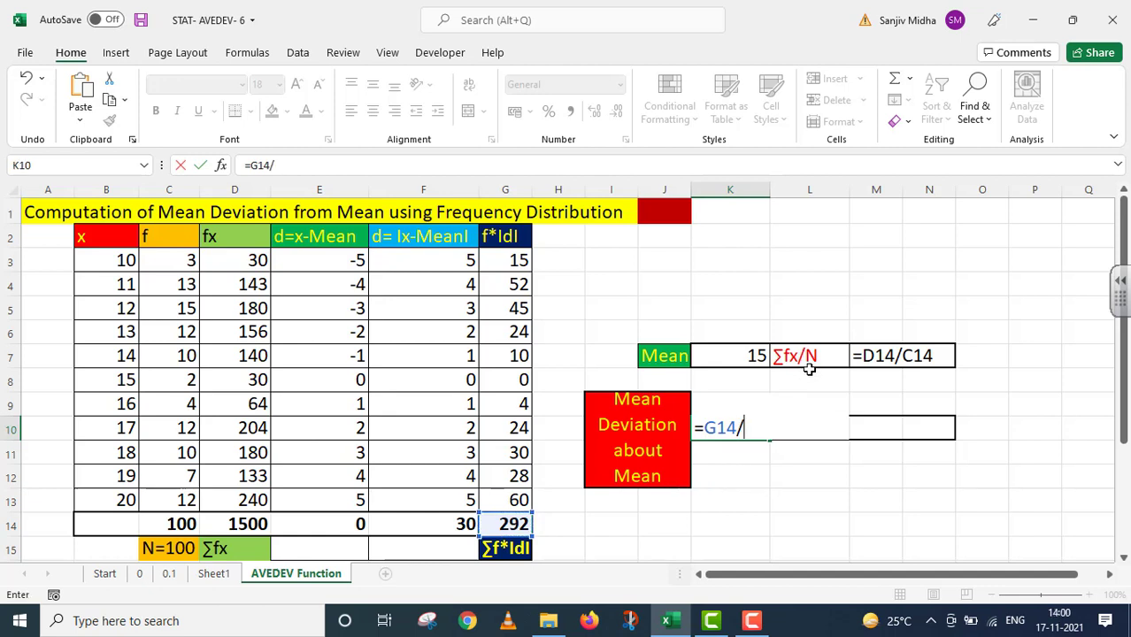
{"action": "left_click", "coordinate": [188, 525]}
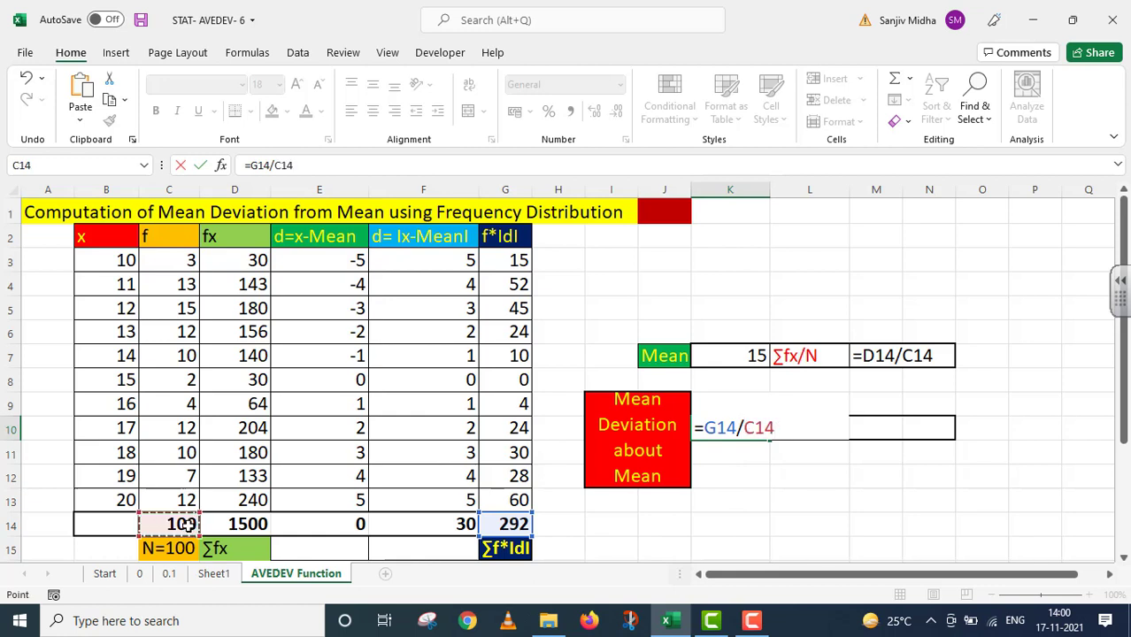
{"action": "key", "text": "Return"}
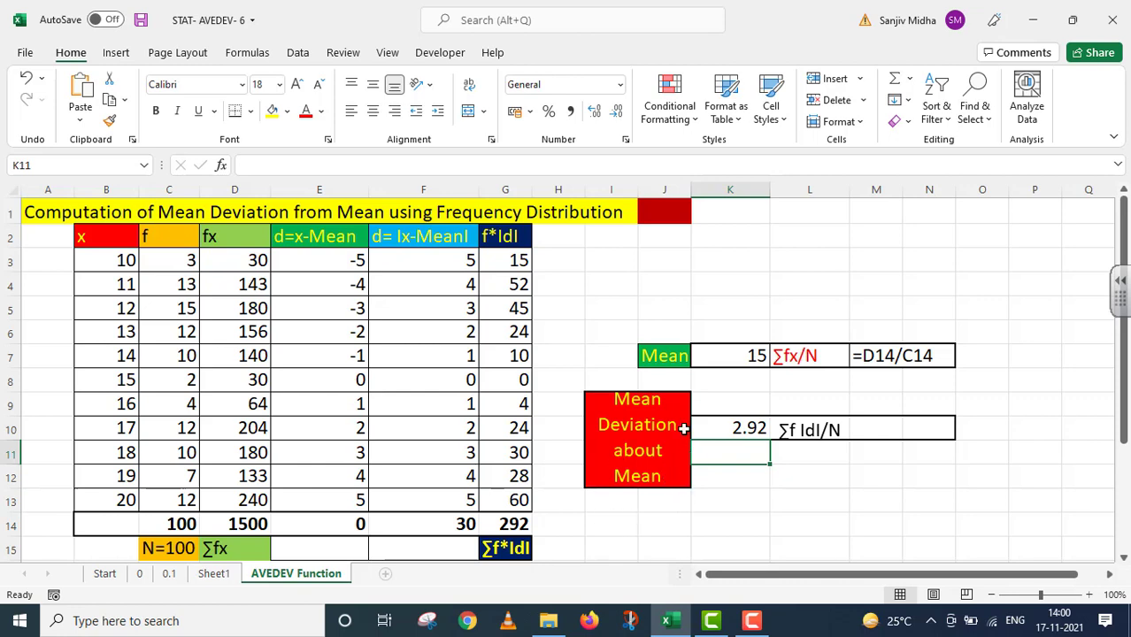
Open the empty cell J3 for editing.
{"action": "left_click", "coordinate": [667, 278]}
{"action": "double_click", "coordinate": [667, 259]}
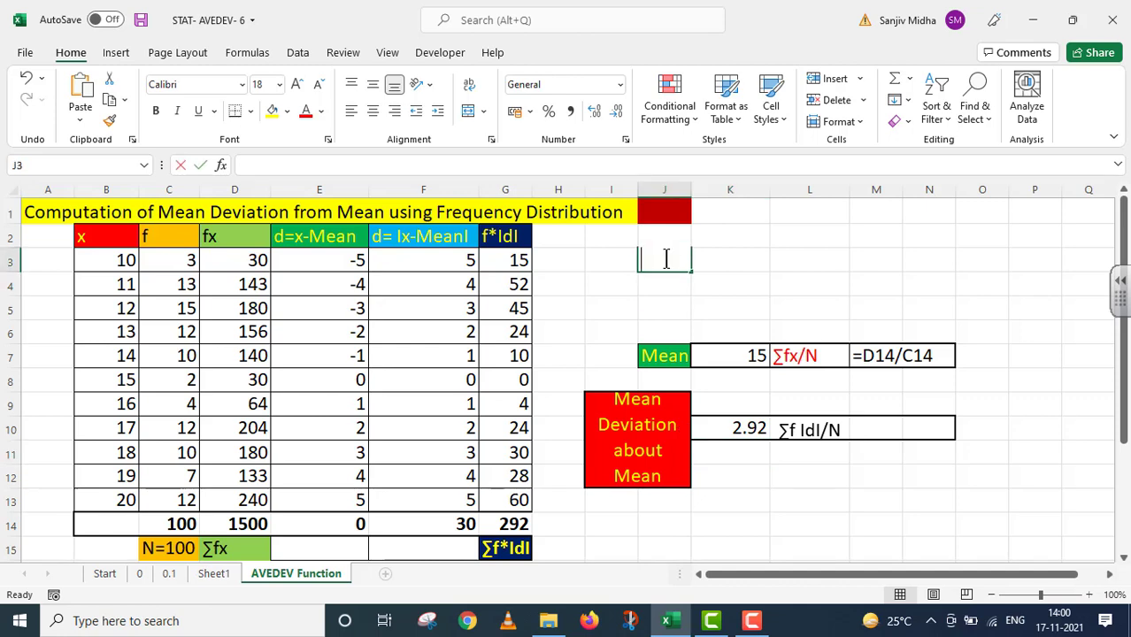